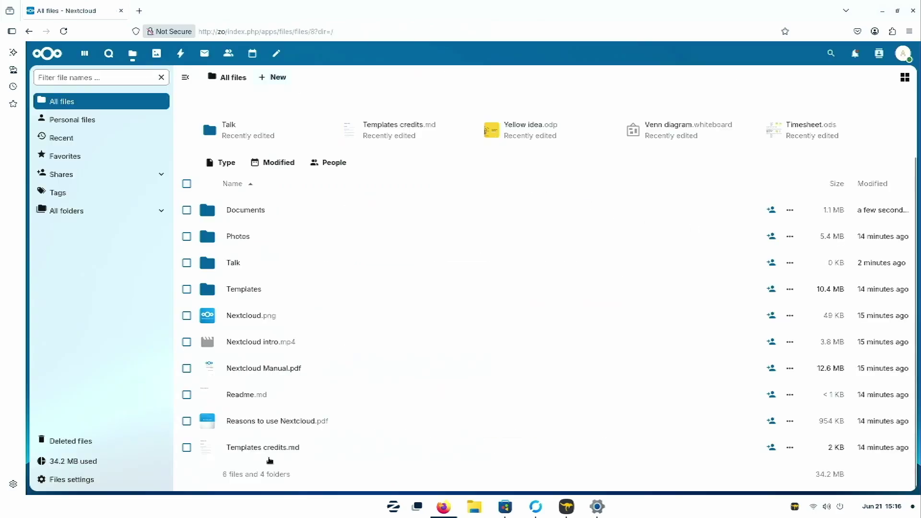
# Step: Play Nextcloud intro.mp4, view the Birdie.jpg photo, then go to the Talk app
pyautogui.click(278, 343)
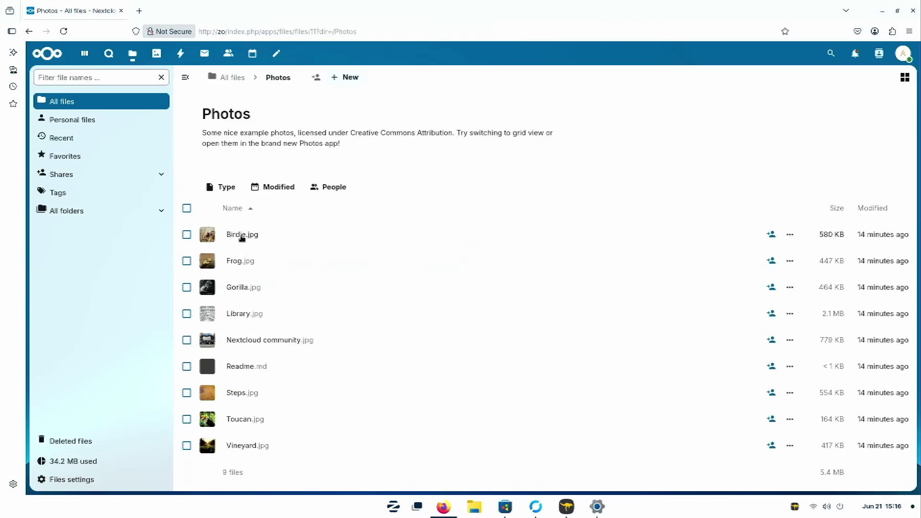
pyautogui.click(242, 236)
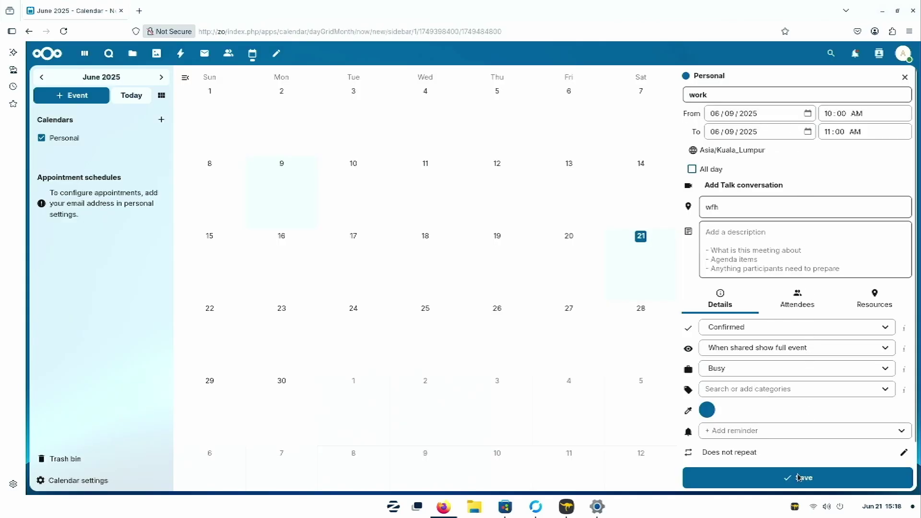
pyautogui.click(802, 476)
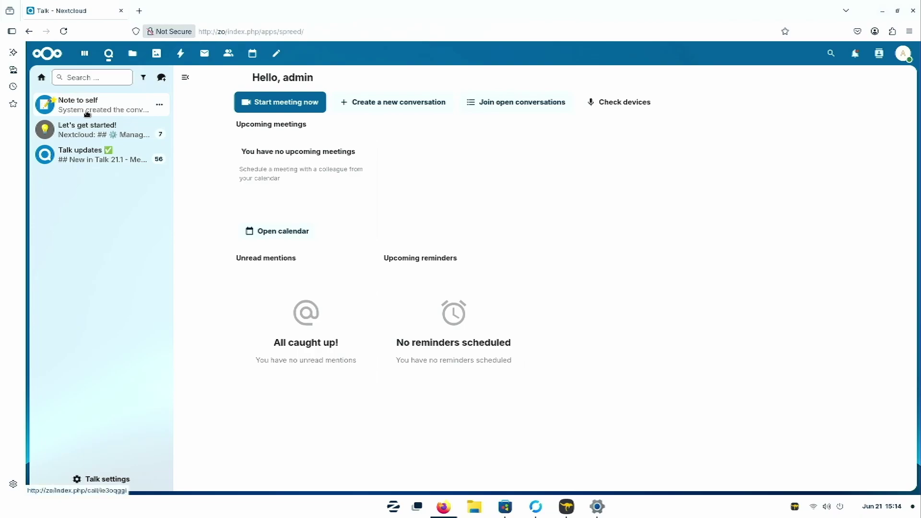
# Step: Send 'do work' to Note to self, then browse the Let's get started! and Talk updates conversations
pyautogui.click(88, 114)
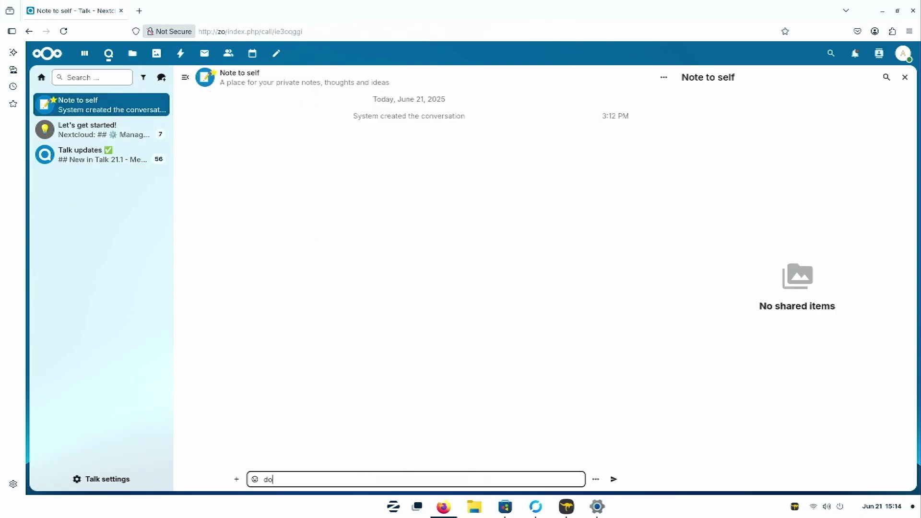
pyautogui.press('Return')
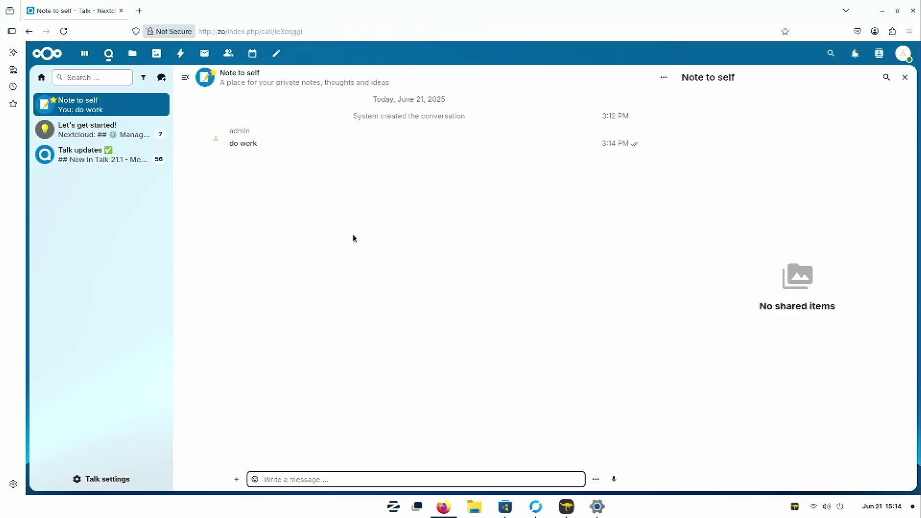
pyautogui.click(111, 130)
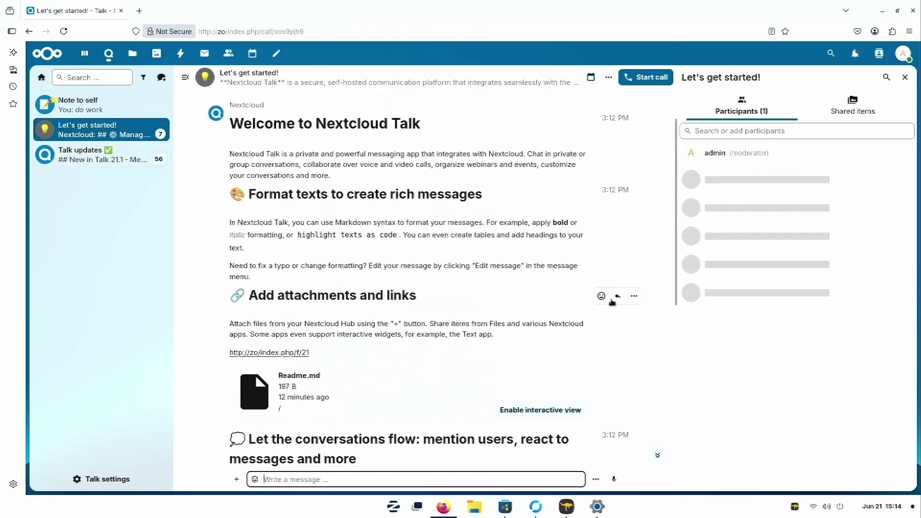
pyautogui.scroll(-5, 606, 322)
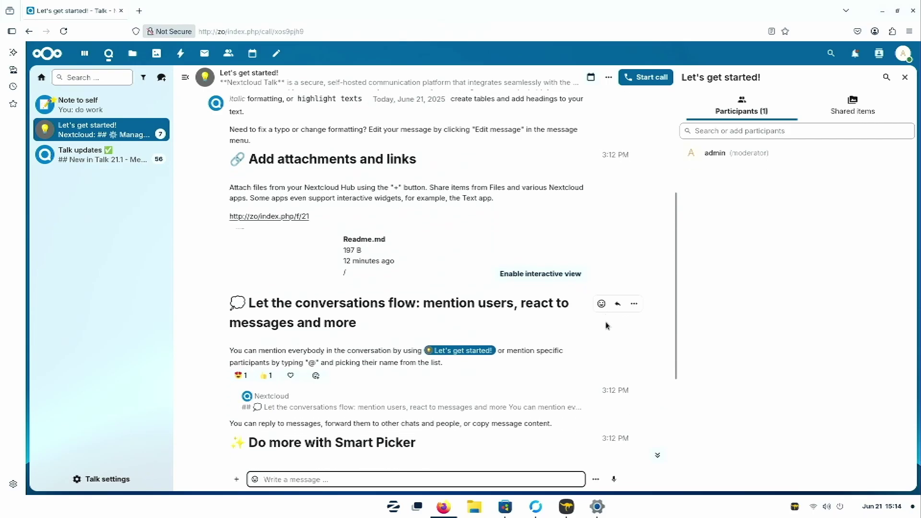
pyautogui.click(98, 158)
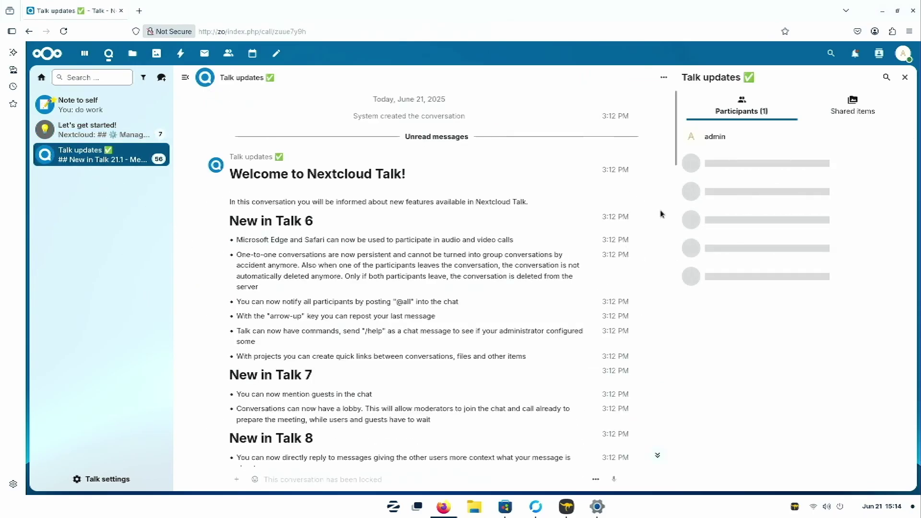
# Step: Begin creating a new group conversation from the conversation options
pyautogui.click(95, 79)
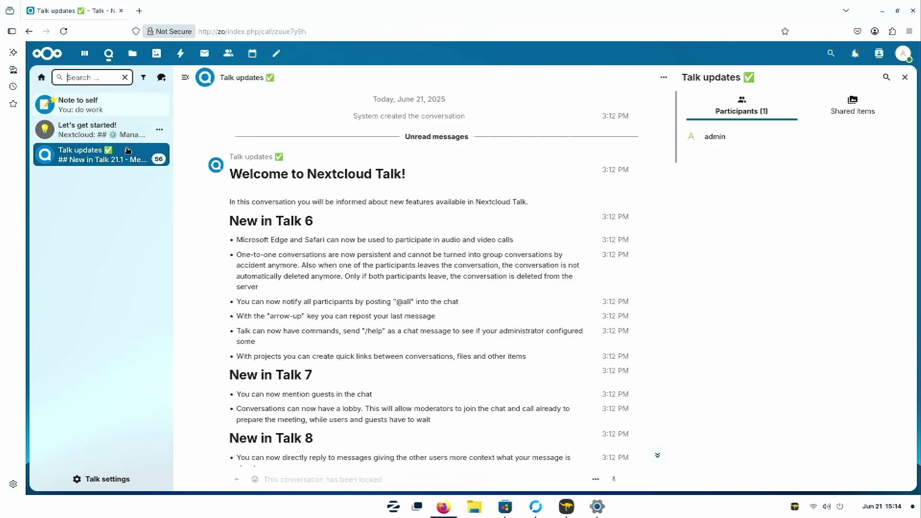
pyautogui.click(161, 78)
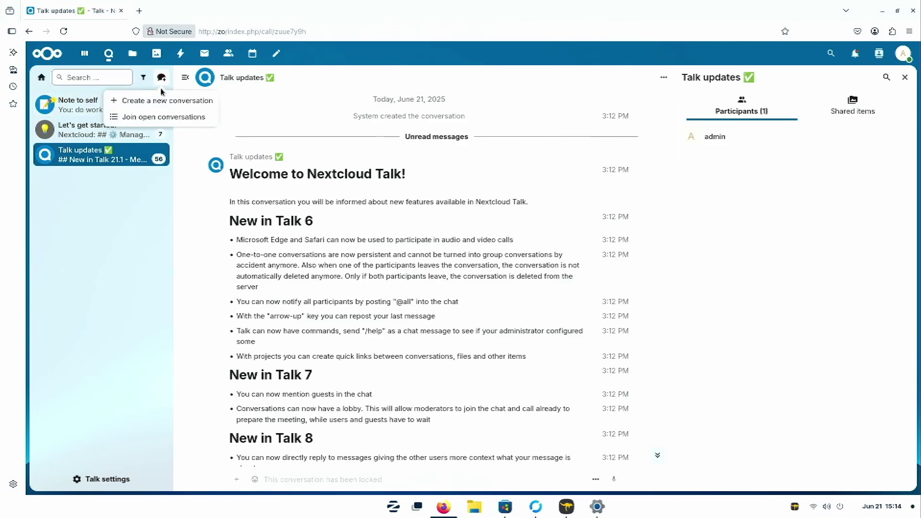
pyautogui.click(166, 101)
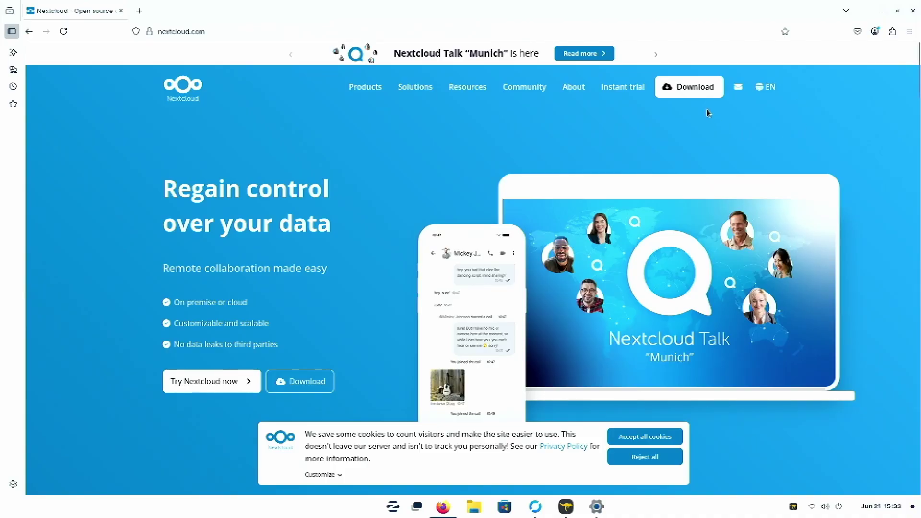
# Step: Open the Nextcloud server download page, select the 31.0.5 release number, and scroll to Download server
pyautogui.moveTo(686, 91)
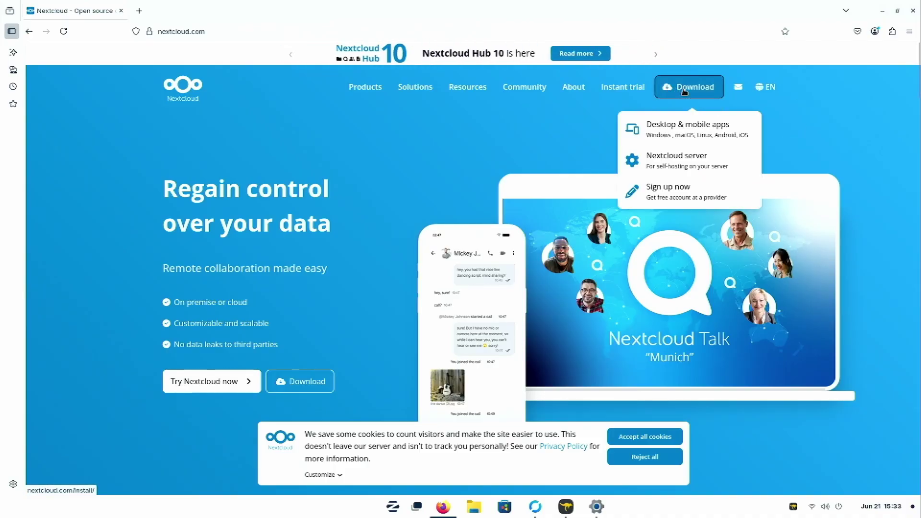
pyautogui.click(674, 163)
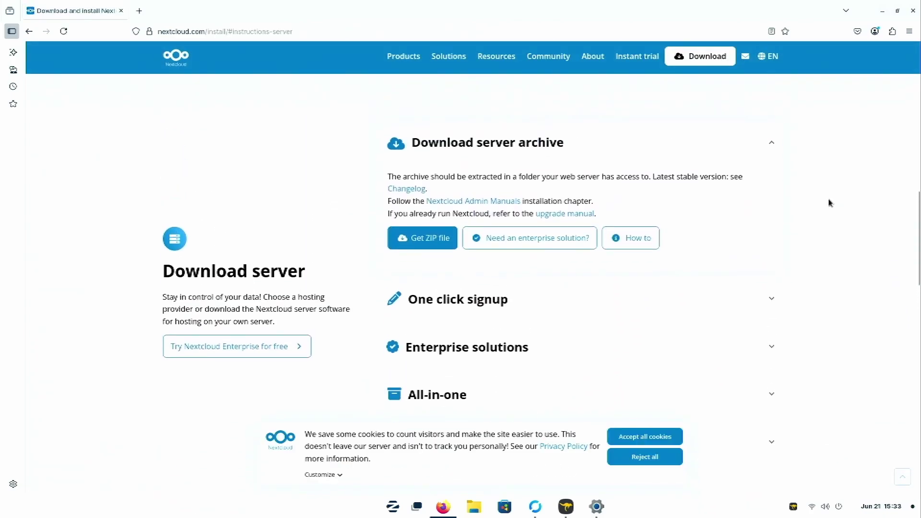
pyautogui.scroll(8, 830, 203)
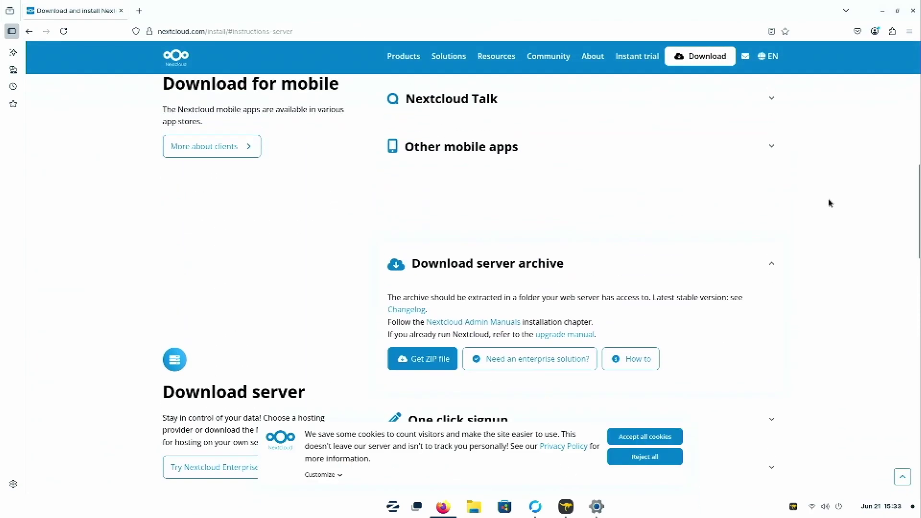
pyautogui.scroll(5, 830, 203)
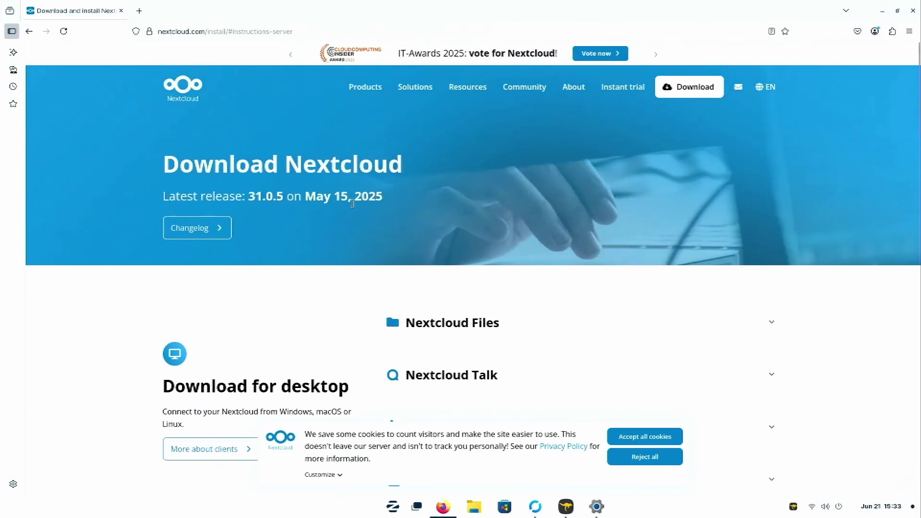
pyautogui.moveTo(249, 196); pyautogui.dragTo(291, 197)
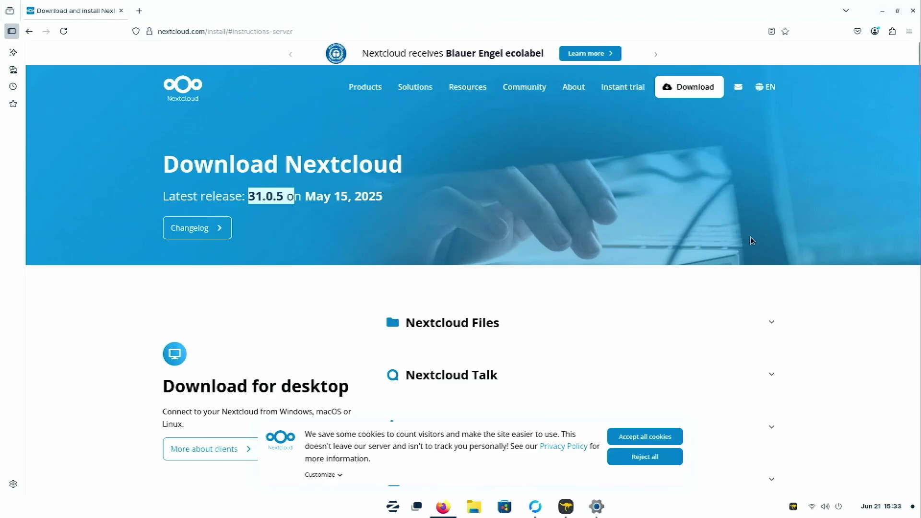
pyautogui.scroll(-4, 811, 245)
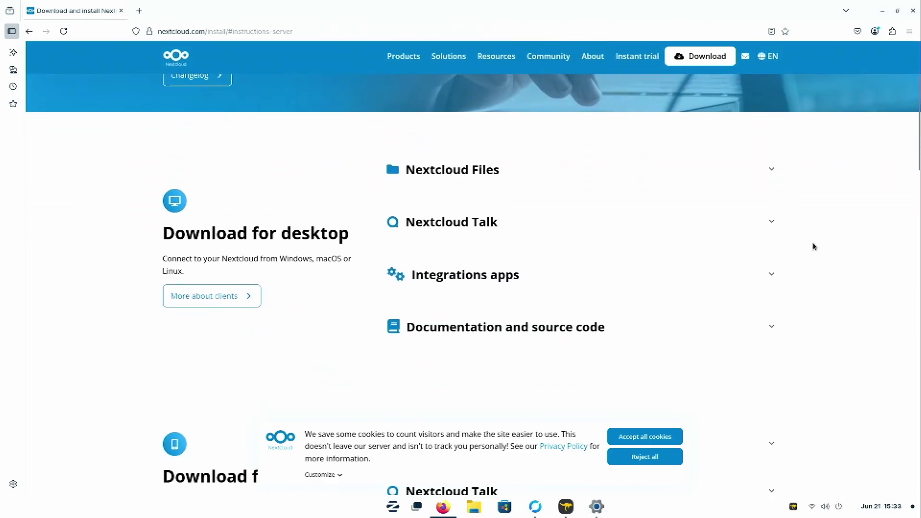
pyautogui.scroll(-5, 829, 250)
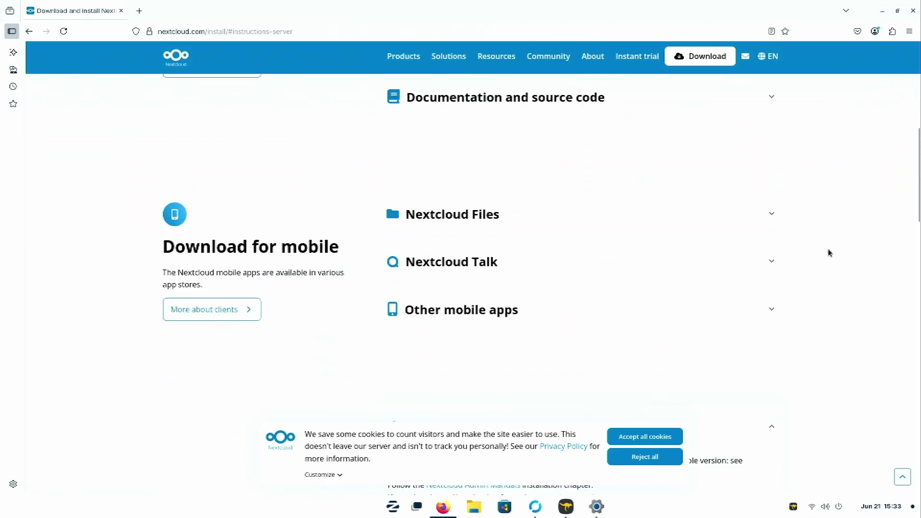
pyautogui.scroll(-6, 828, 252)
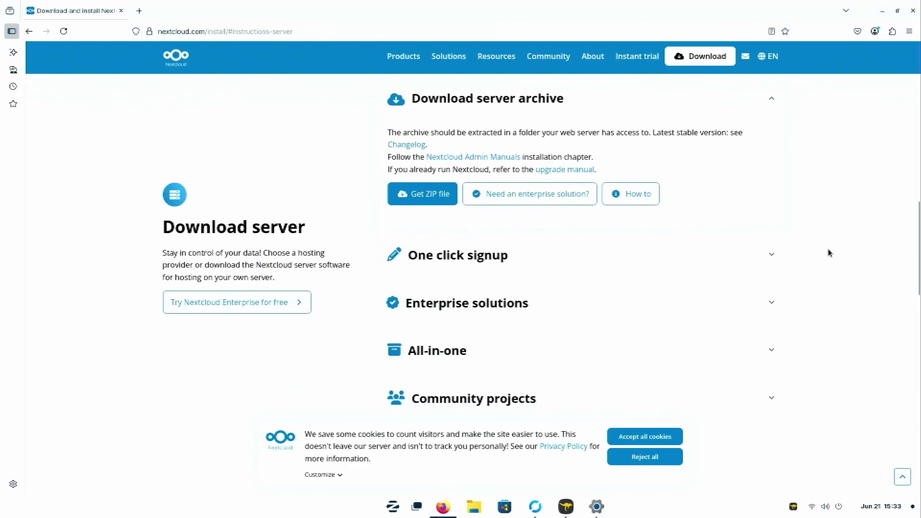
pyautogui.scroll(-1, 835, 251)
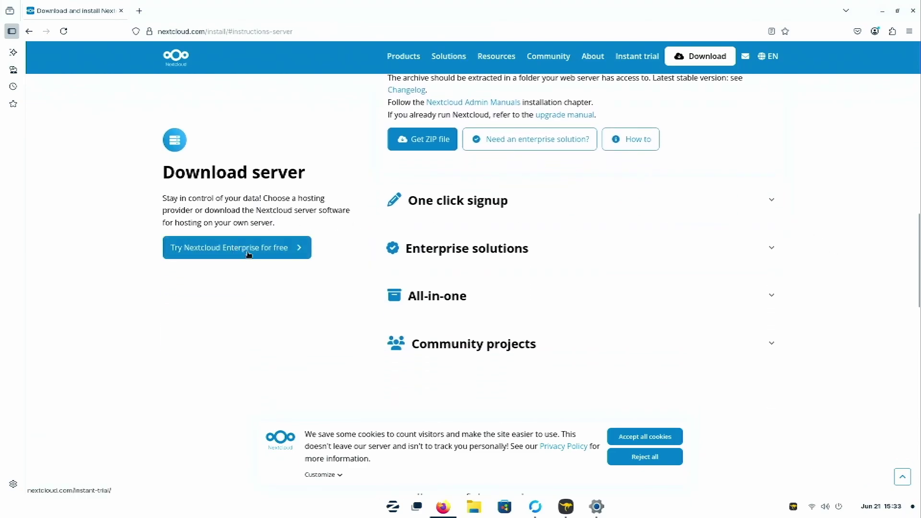
# Step: Expand the One click signup, Enterprise solutions, All-in-one and Community projects sections
pyautogui.click(494, 213)
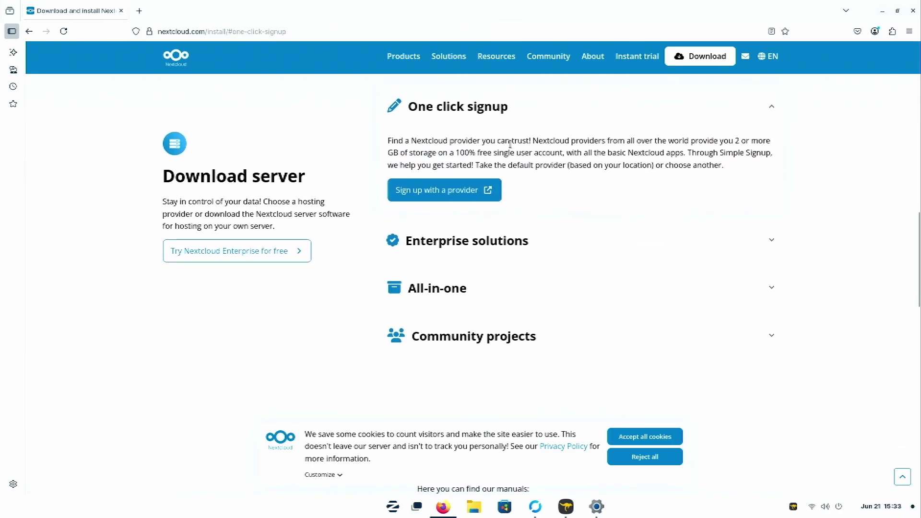
pyautogui.click(606, 237)
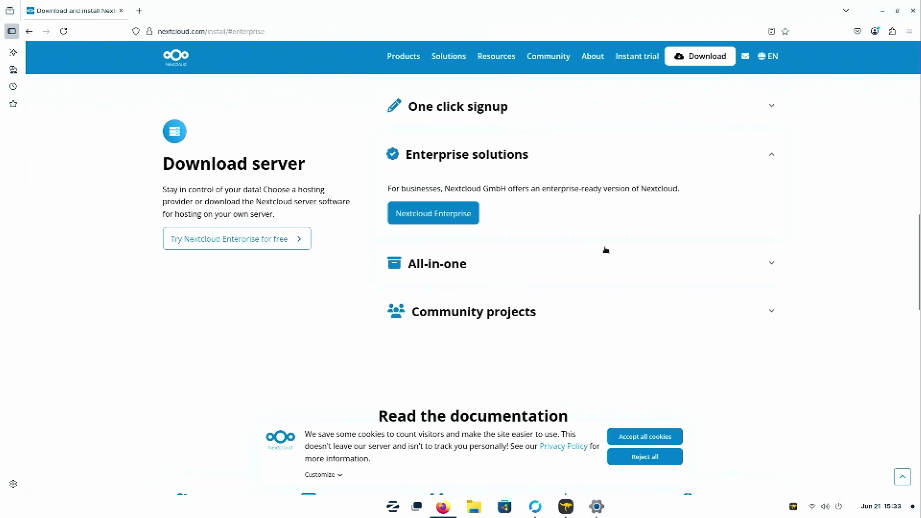
pyautogui.click(606, 254)
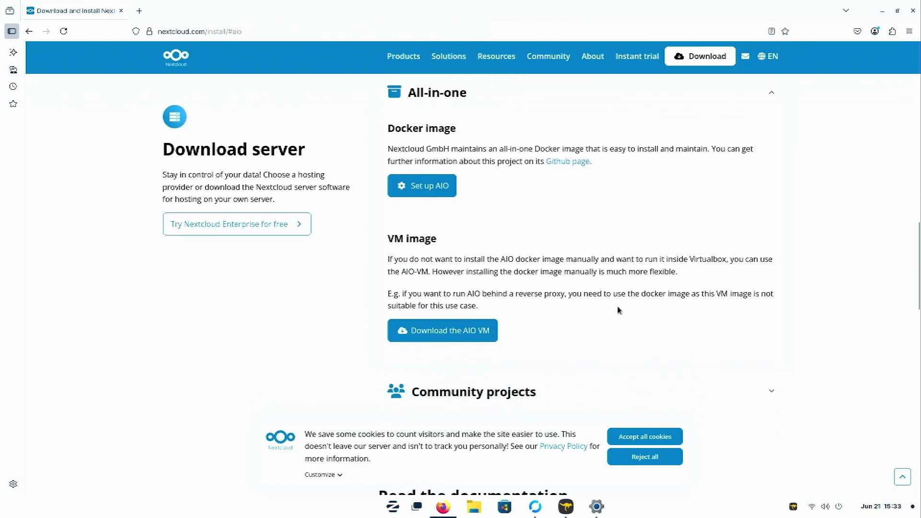
pyautogui.scroll(-1, 639, 327)
pyautogui.click(624, 341)
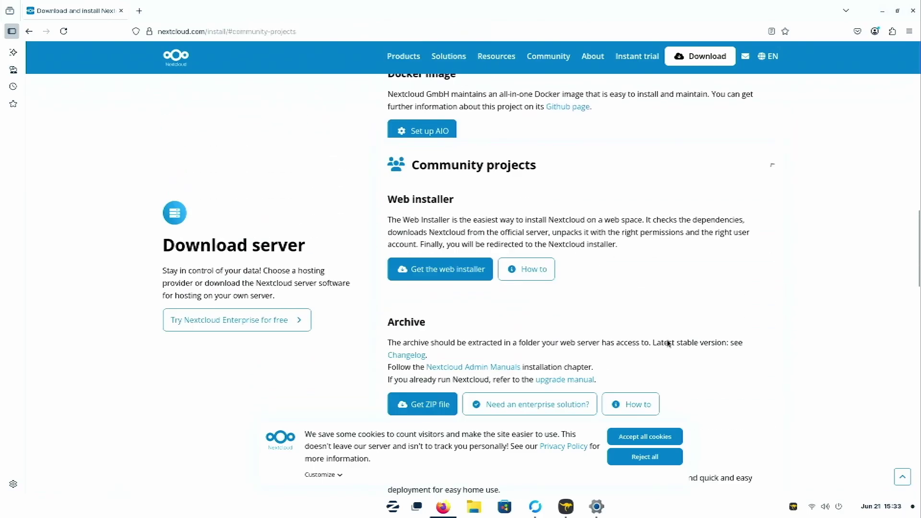
pyautogui.scroll(-5, 808, 335)
pyautogui.scroll(-3, 807, 334)
pyautogui.scroll(3, 806, 334)
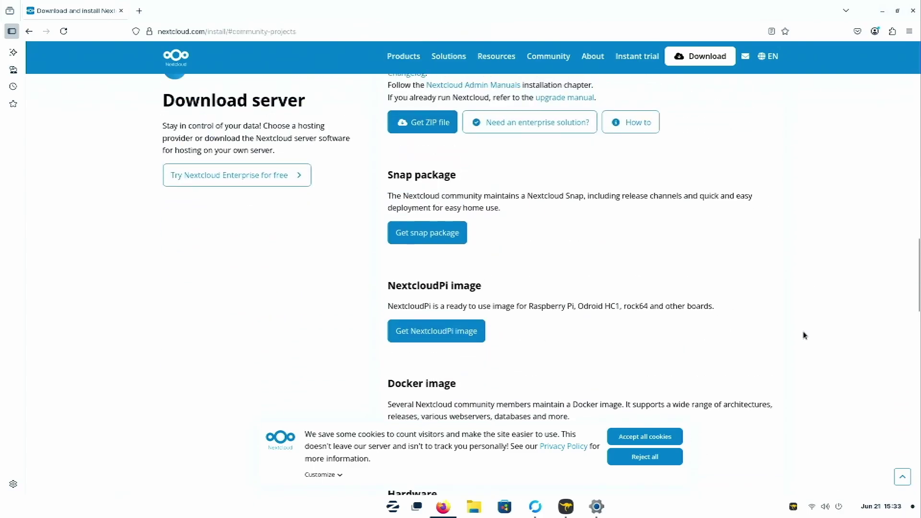
# Step: Highlight the Snap package description and open its Snapcraft page via Get snap package
pyautogui.moveTo(389, 175); pyautogui.dragTo(512, 227)
pyautogui.scroll(4, 594, 248)
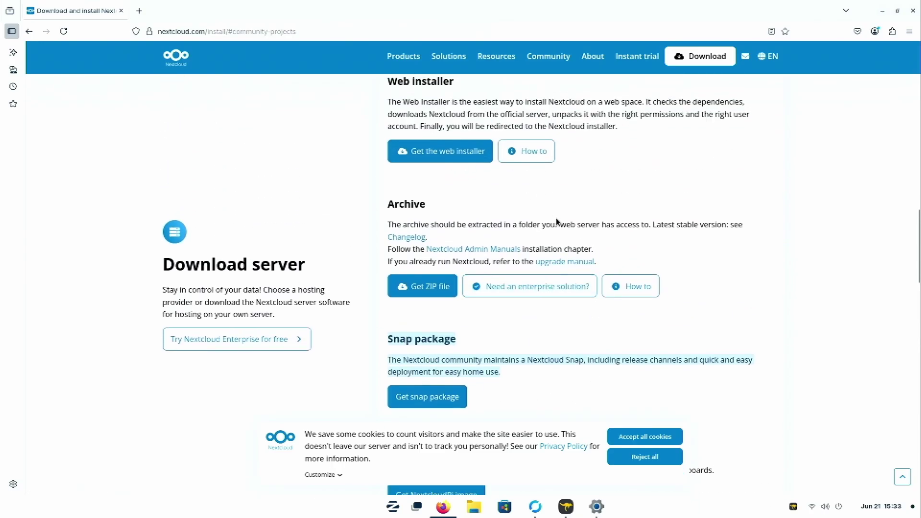
pyautogui.scroll(4, 522, 221)
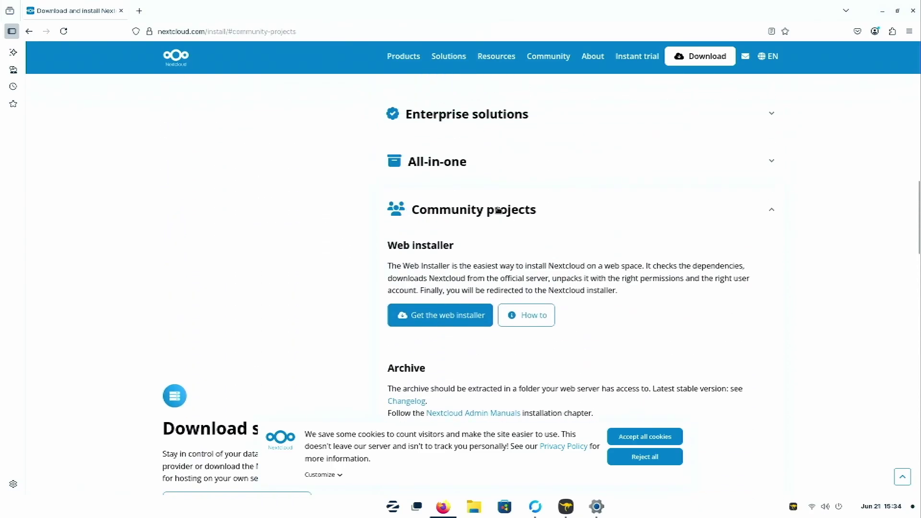
pyautogui.scroll(-5, 498, 210)
pyautogui.scroll(-3, 456, 266)
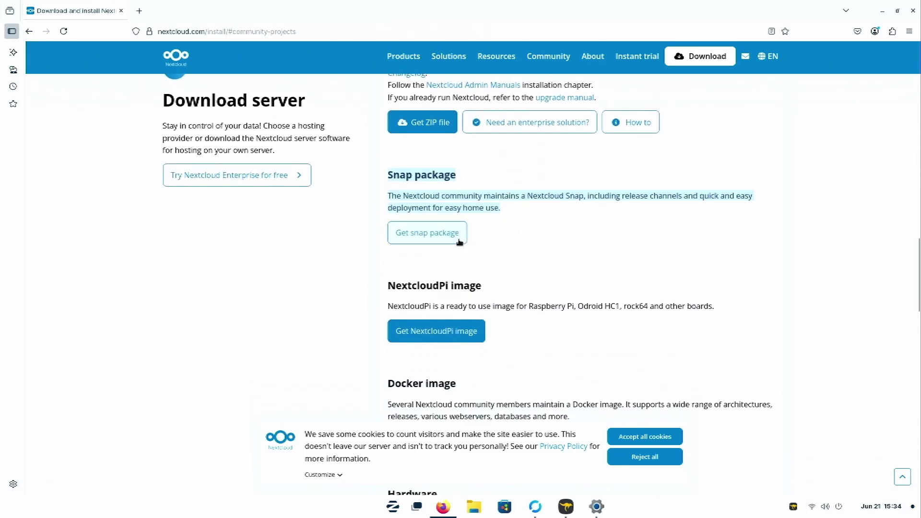
pyautogui.click(439, 237)
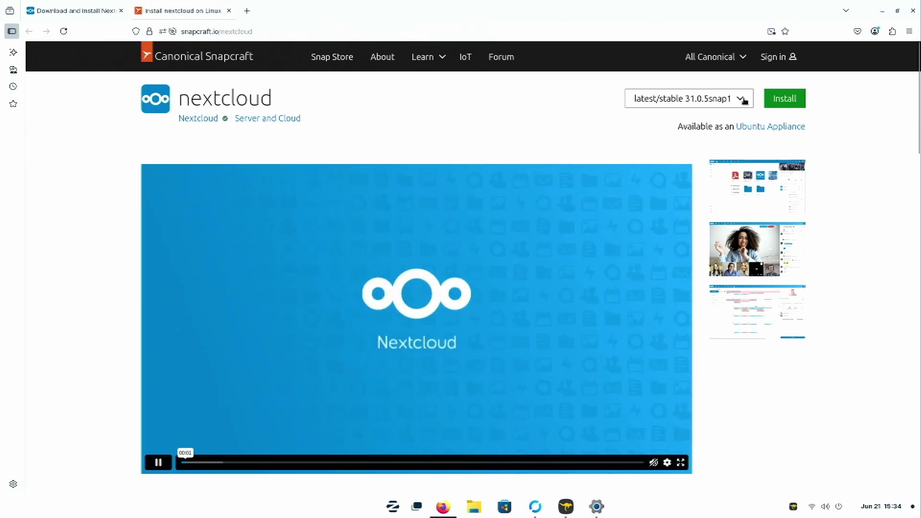
# Step: Expand the latest/stable 31.0.5snap1 dropdown and scroll through every install channel down to 25/stable
pyautogui.click(717, 99)
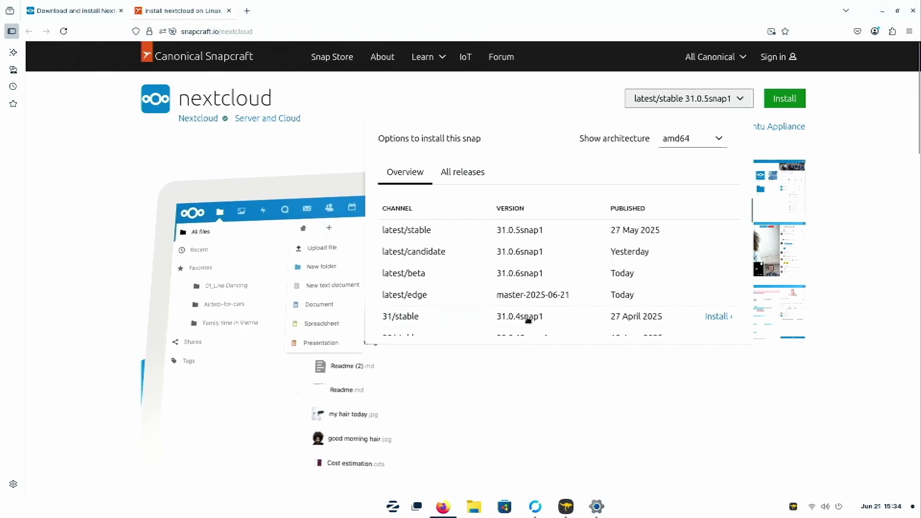
pyautogui.scroll(-2, 528, 320)
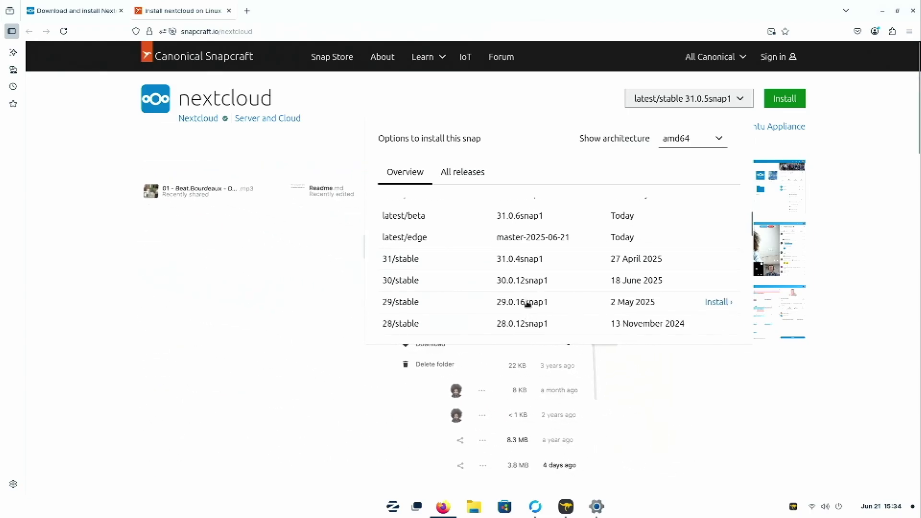
pyautogui.scroll(-2, 401, 307)
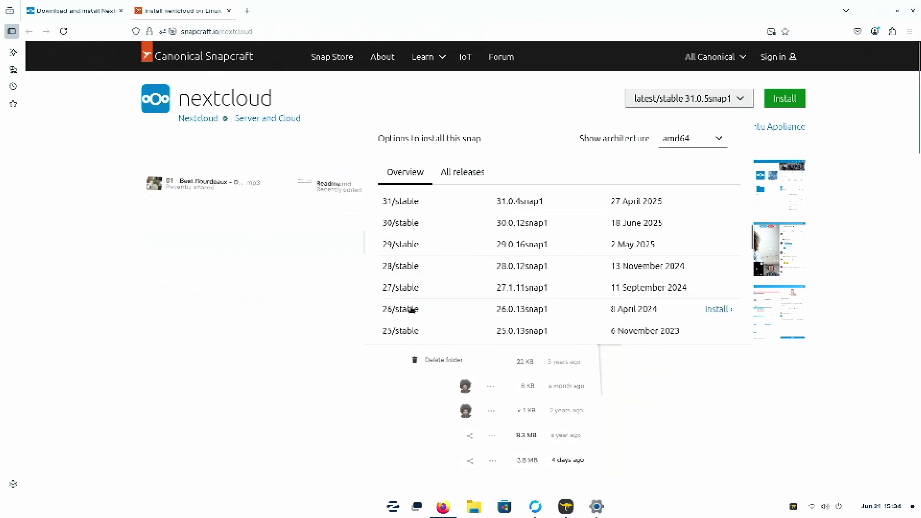
pyautogui.scroll(4, 440, 311)
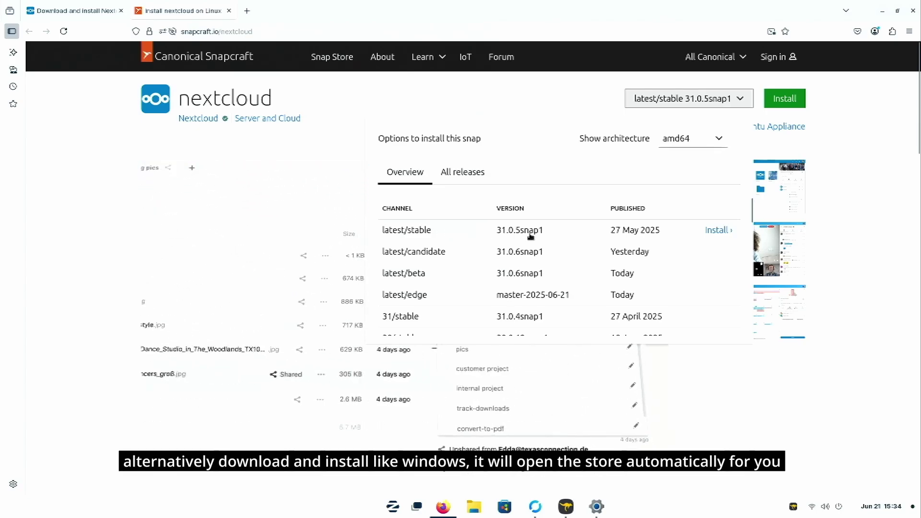
# Step: In Software, search 'nextcloud server', open the nextcloud app, and review its Snap Store channels
pyautogui.click(504, 507)
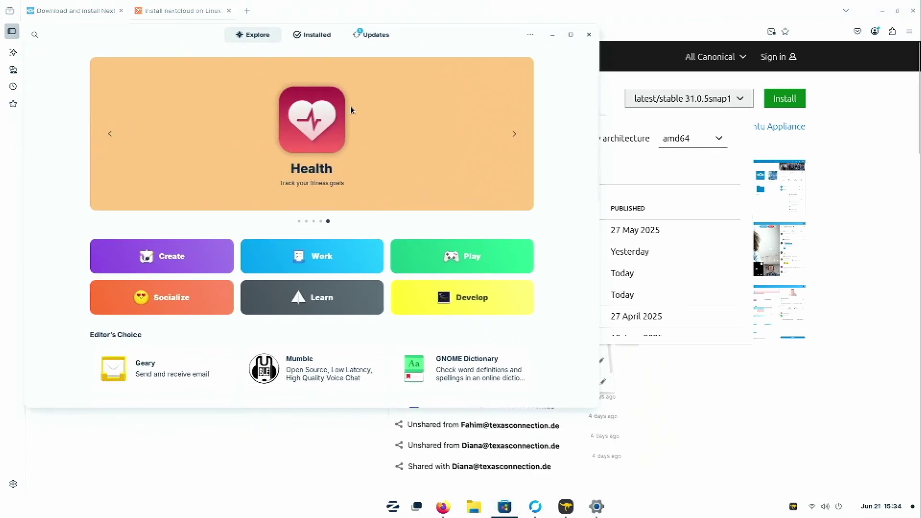
pyautogui.click(34, 35)
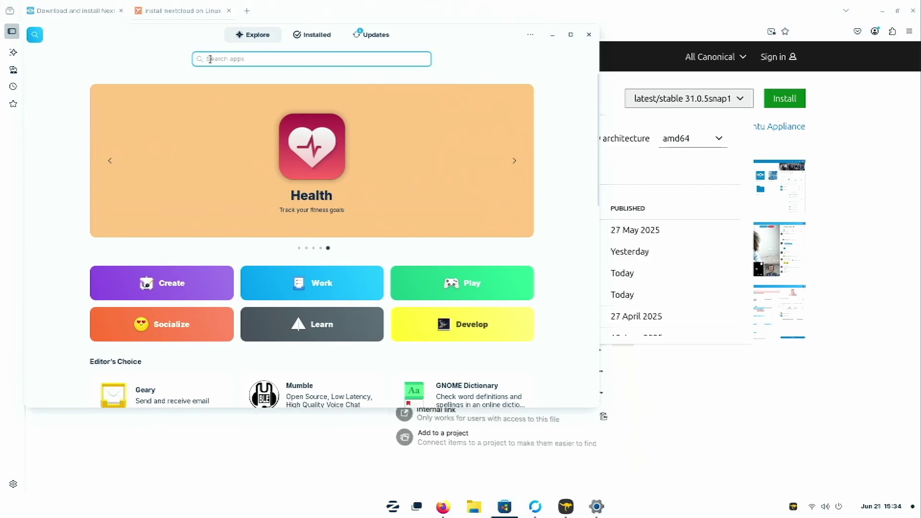
pyautogui.write('nextclou')
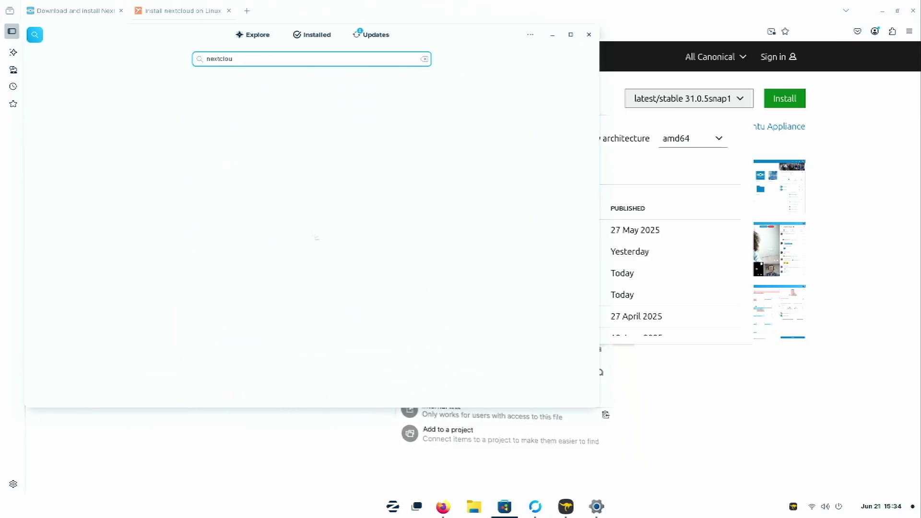
pyautogui.write('d')
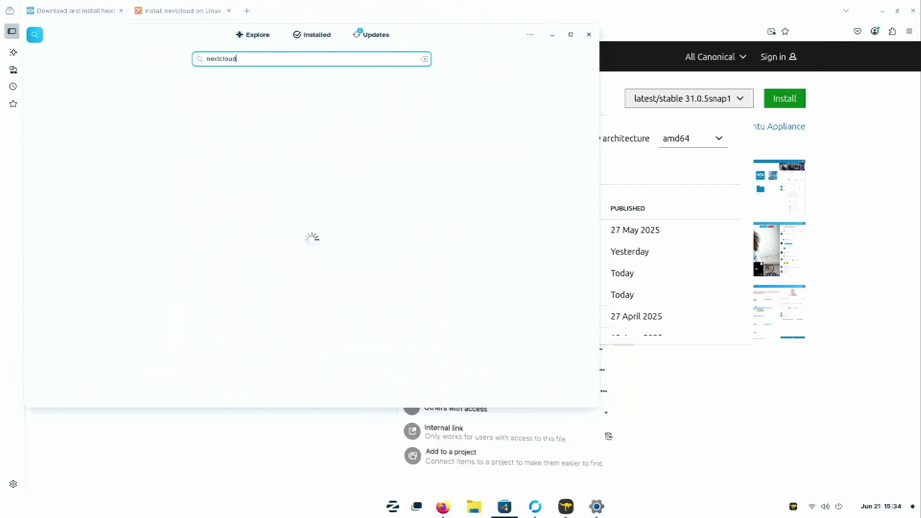
pyautogui.write(' server')
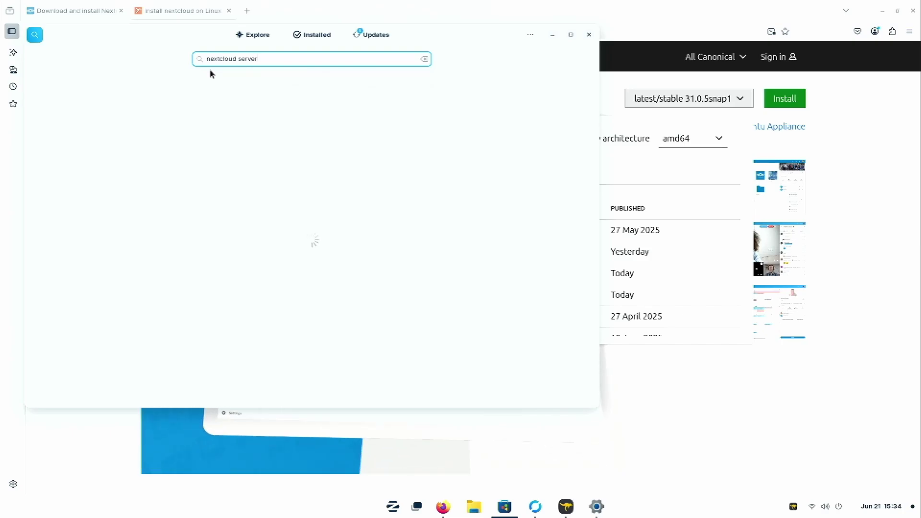
pyautogui.click(307, 108)
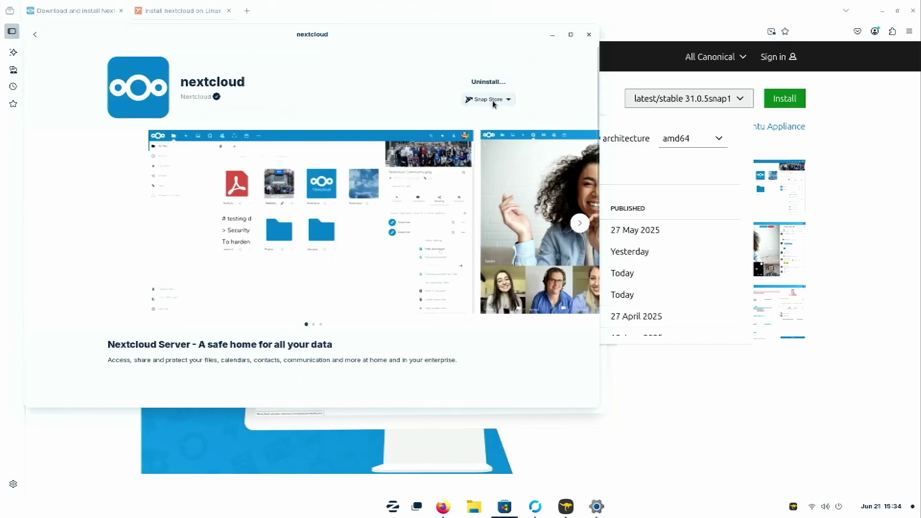
pyautogui.click(492, 99)
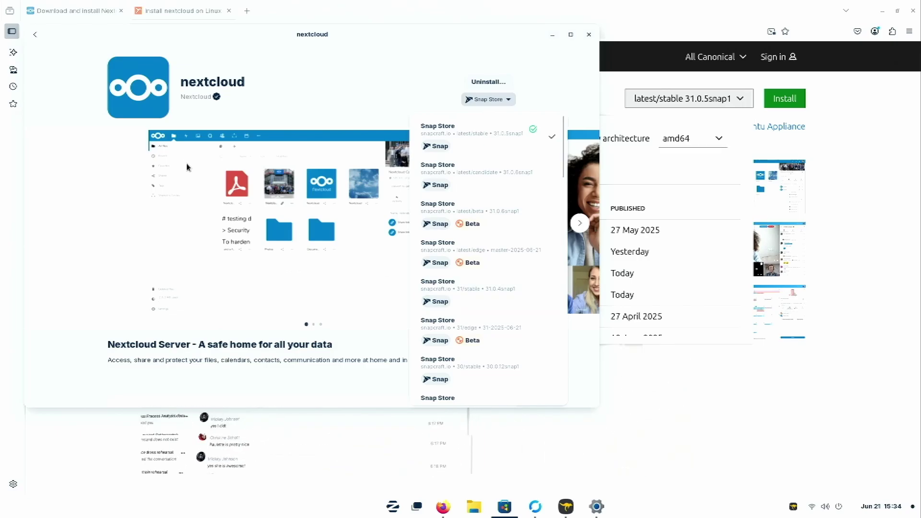
pyautogui.click(468, 292)
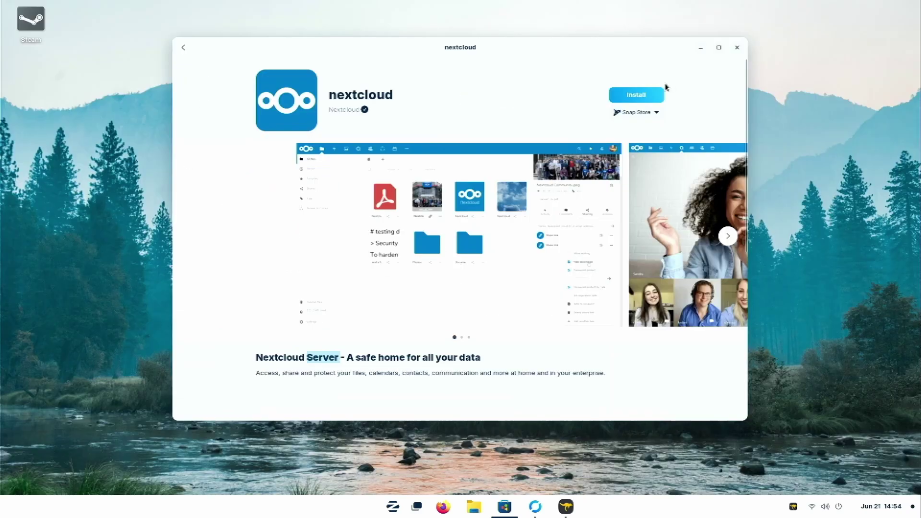
# Step: Install nextcloud and authorize the installation with the account password
pyautogui.click(652, 96)
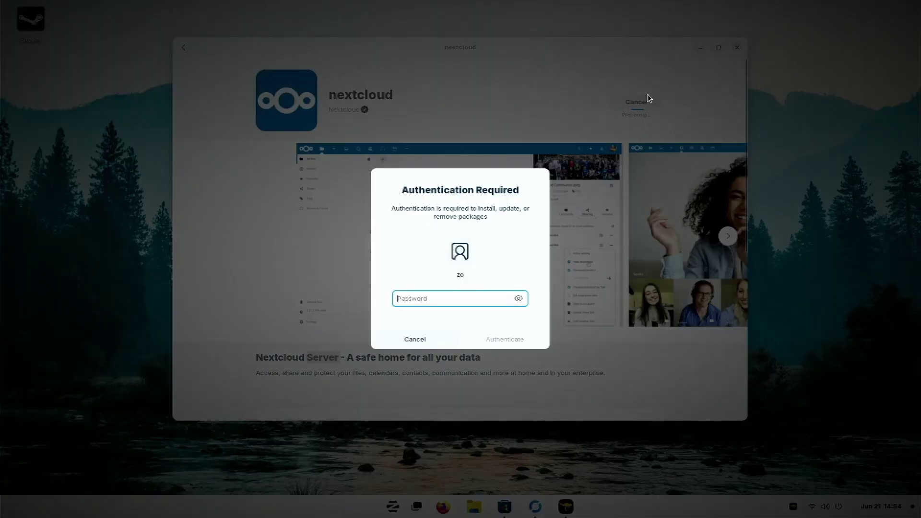
pyautogui.write('•')
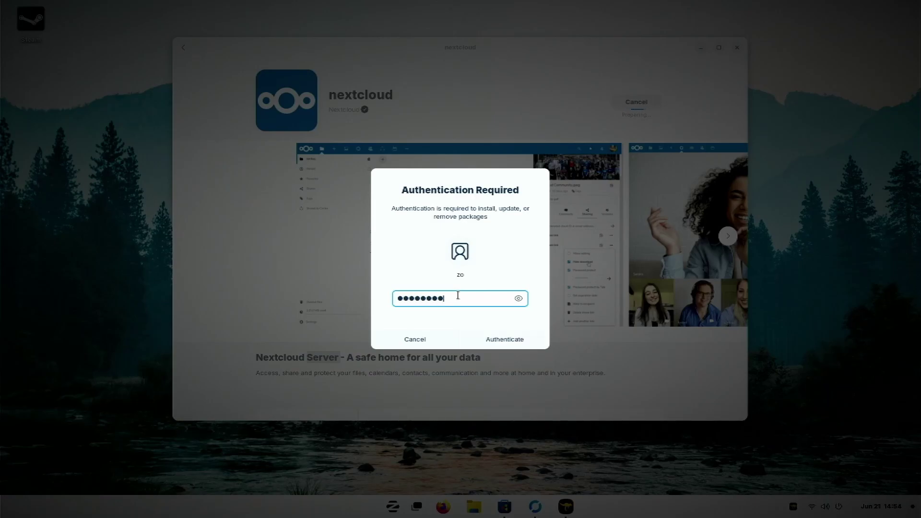
pyautogui.press('Return')
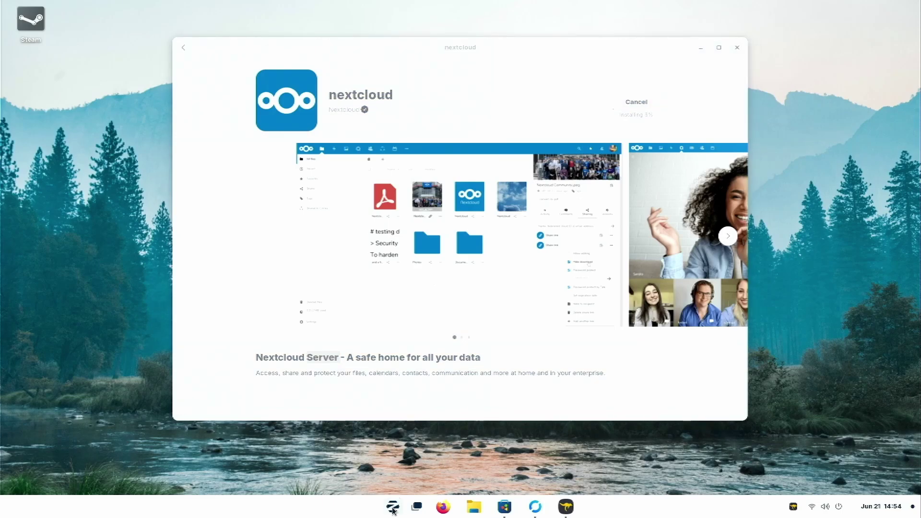
pyautogui.click(393, 507)
pyautogui.click(448, 422)
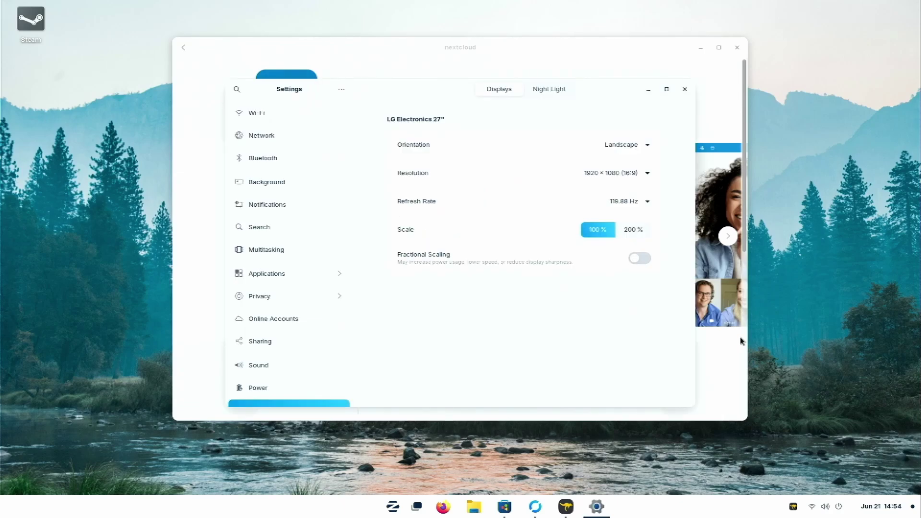
pyautogui.scroll(-5, 318, 350)
pyautogui.scroll(-3, 318, 355)
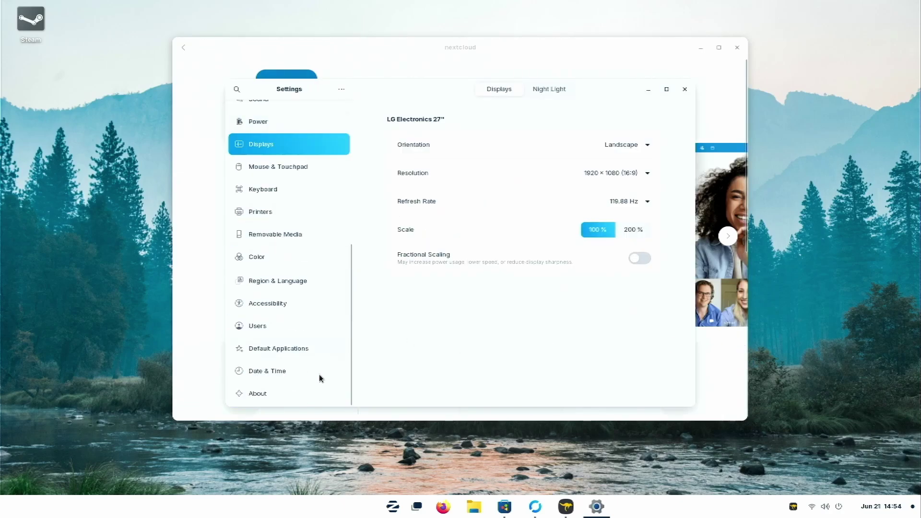
pyautogui.click(315, 394)
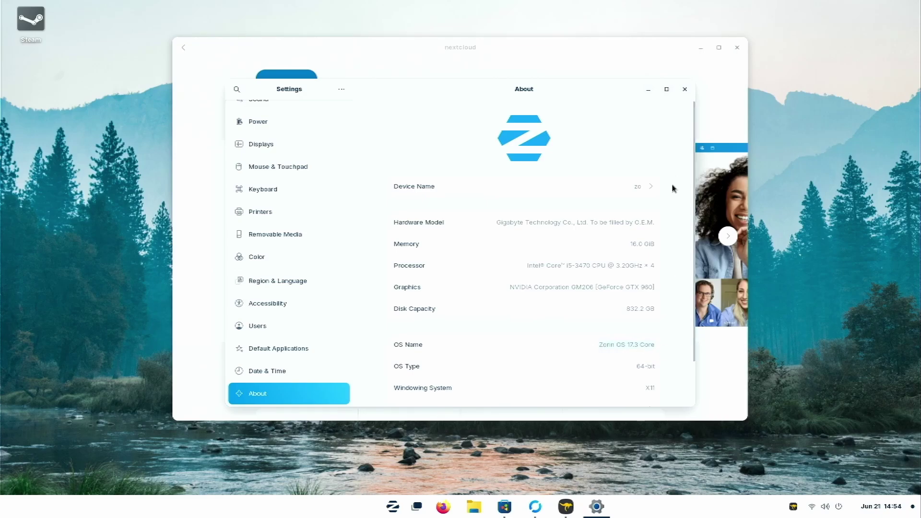
pyautogui.click(684, 89)
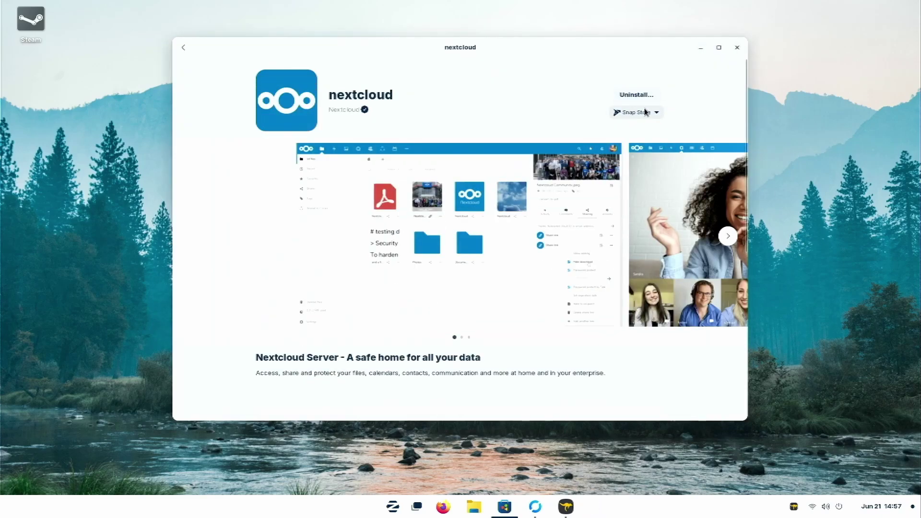
# Step: Check the installed nextcloud channel, close the list, and minimize the Software window
pyautogui.click(637, 112)
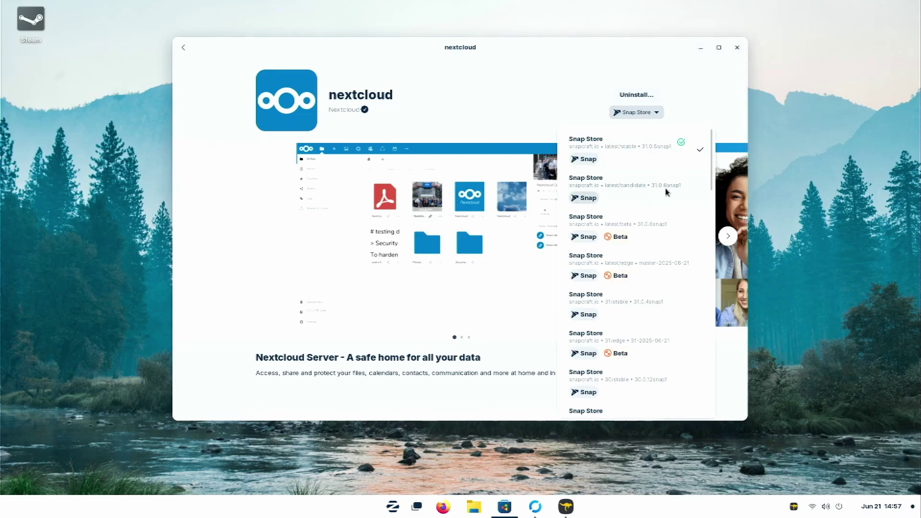
pyautogui.click(721, 78)
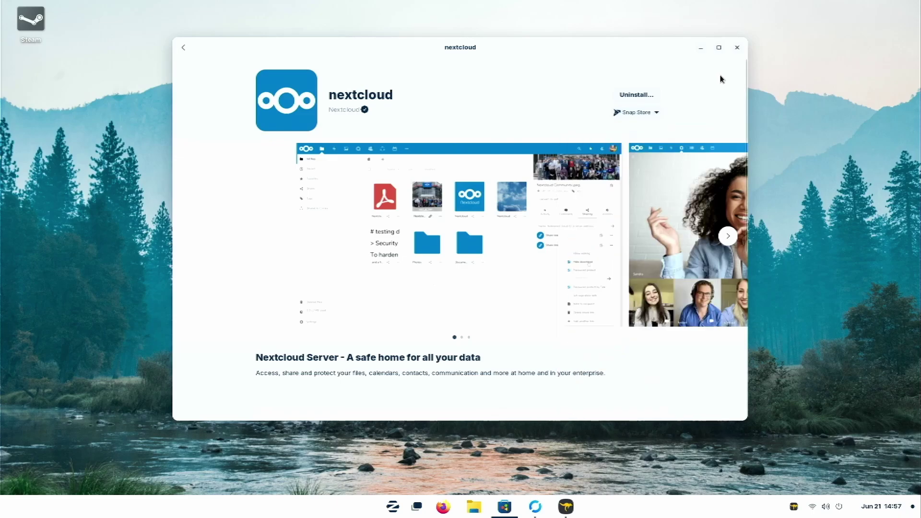
pyautogui.click(700, 50)
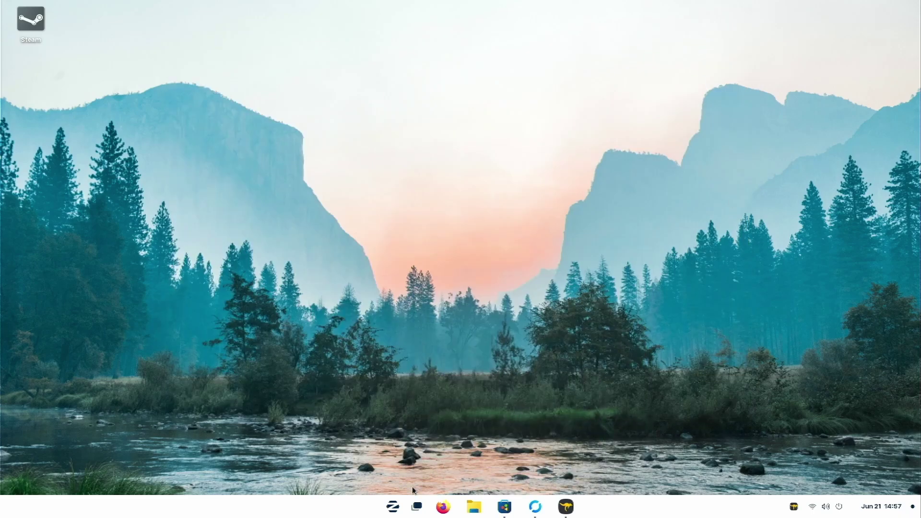
# Step: Launch Firefox, read the device name 'zo' in Settings About, then minimize Settings
pyautogui.click(444, 505)
pyautogui.click(393, 506)
pyautogui.click(437, 425)
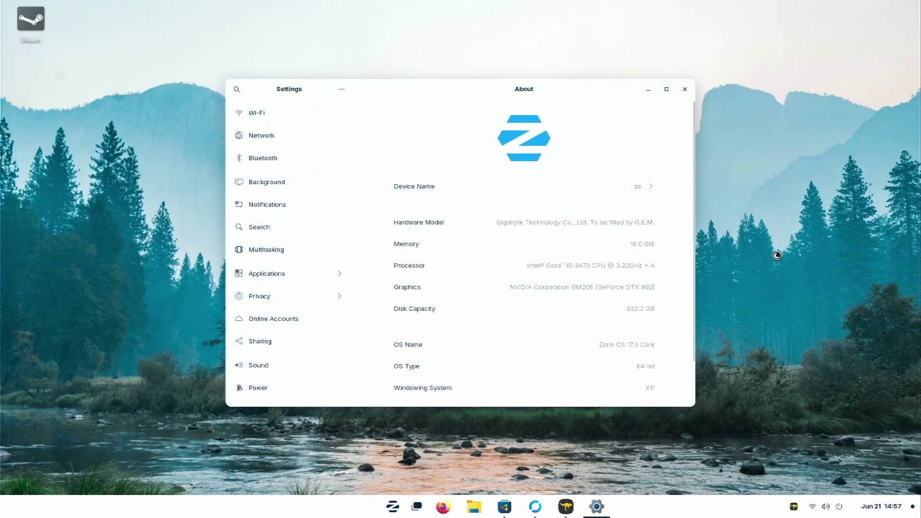
pyautogui.click(647, 92)
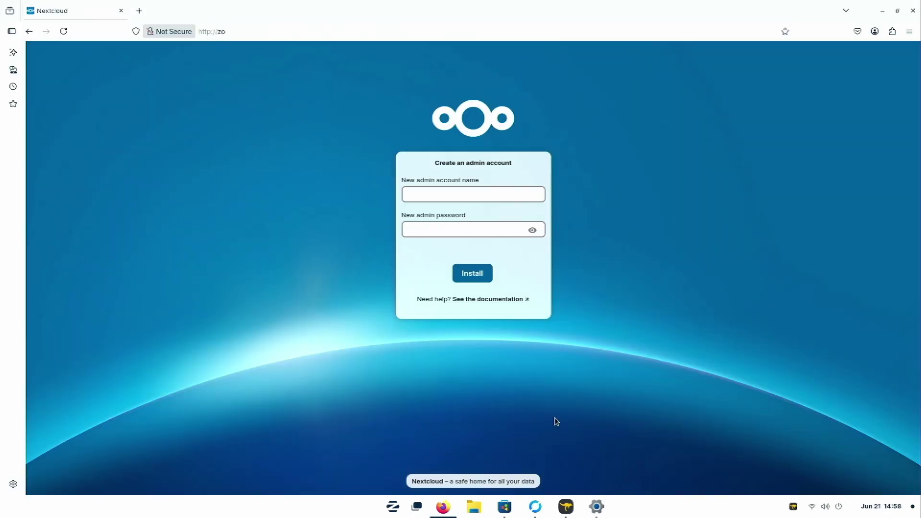
# Step: Create the Nextcloud admin account named 'adm' and enter its password
pyautogui.click(596, 506)
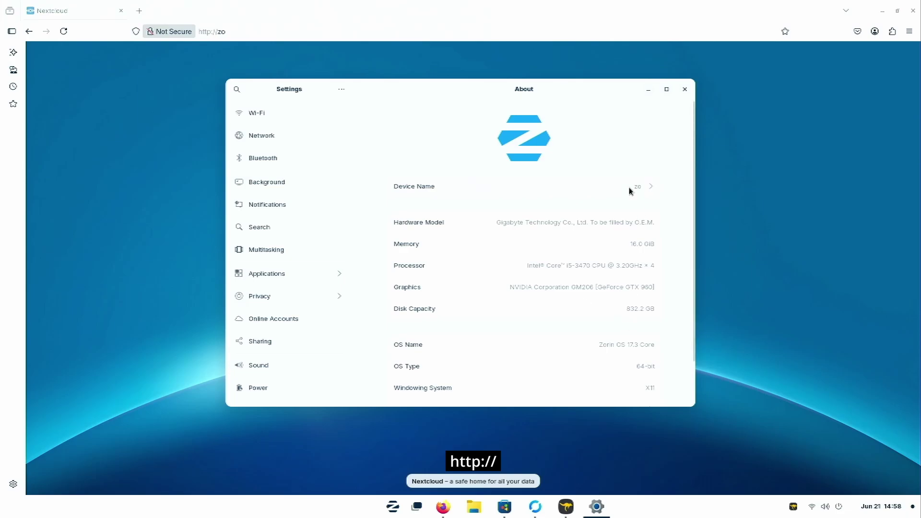
pyautogui.click(647, 89)
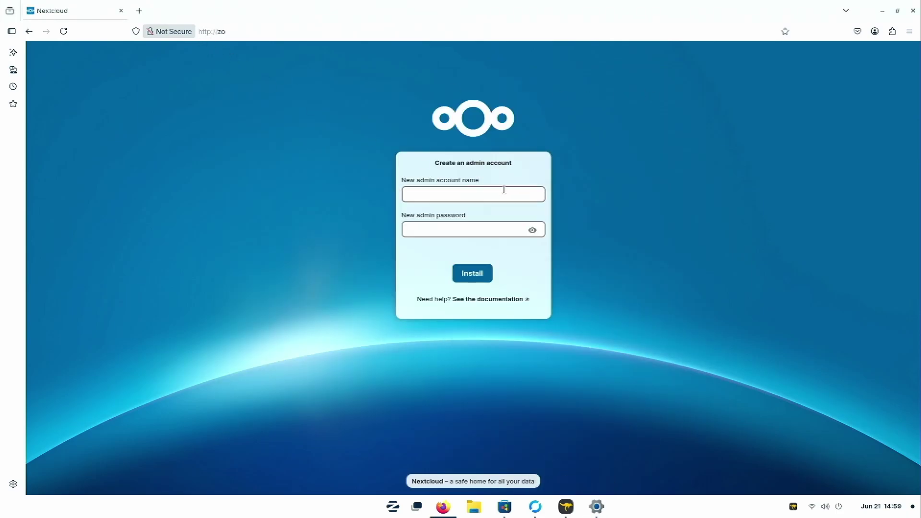
pyautogui.click(488, 190)
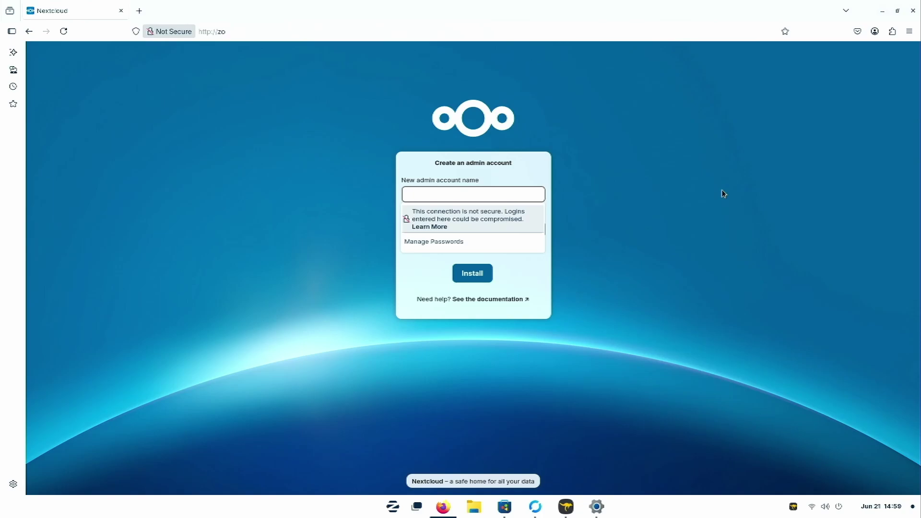
pyautogui.write('admin')
pyautogui.press('Tab')
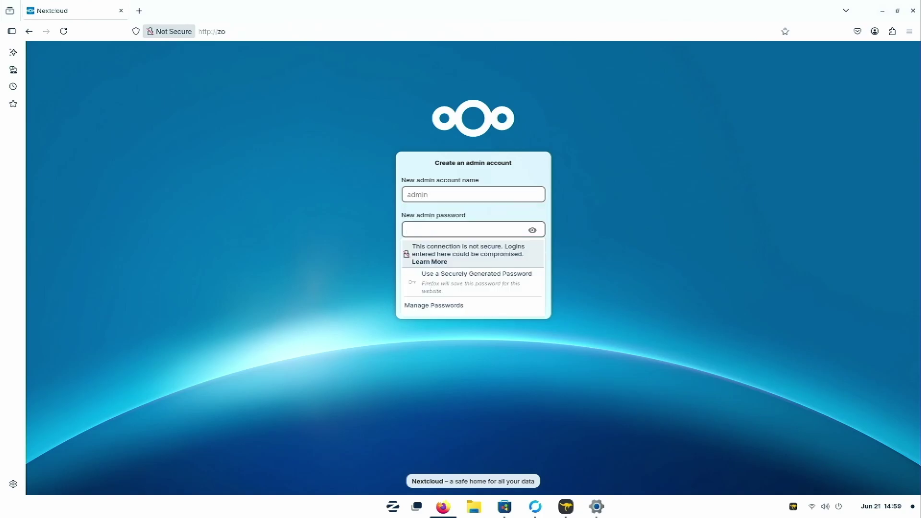
pyautogui.write('admin')
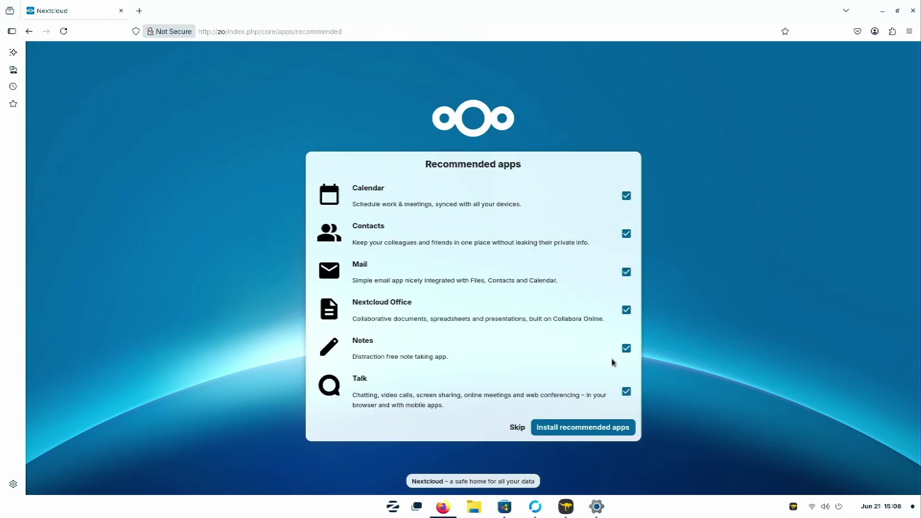
# Step: Install the recommended Nextcloud apps and let the dashboard with its widgets load
pyautogui.click(590, 431)
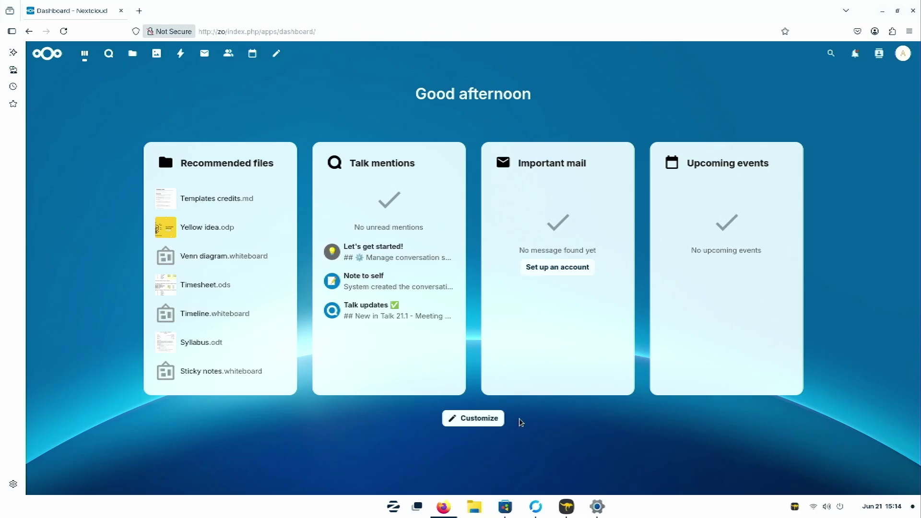
# Step: Post the message 'do work' in Talk's Note to self conversation
pyautogui.click(478, 419)
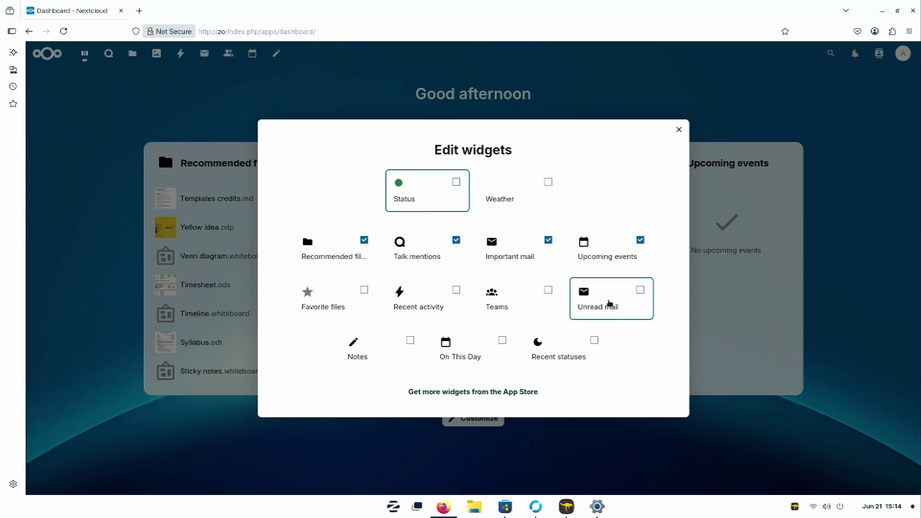
pyautogui.click(678, 130)
pyautogui.click(109, 52)
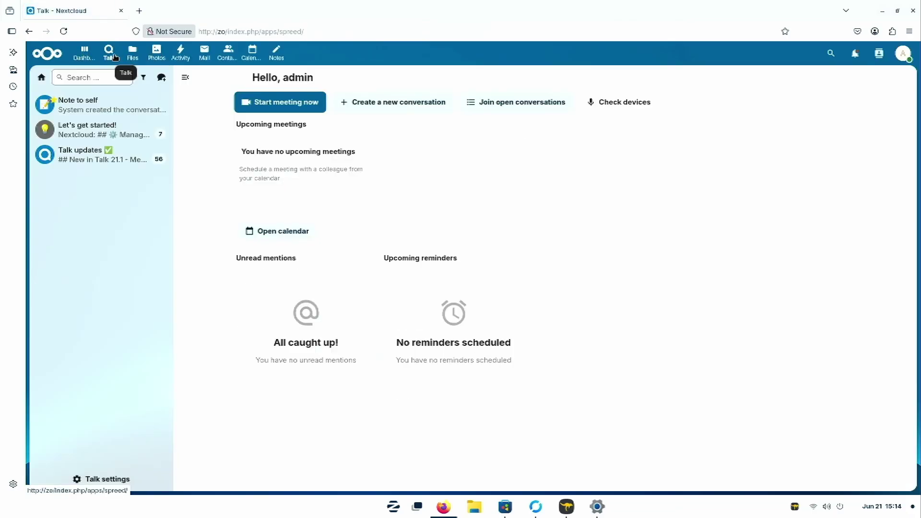
pyautogui.click(101, 105)
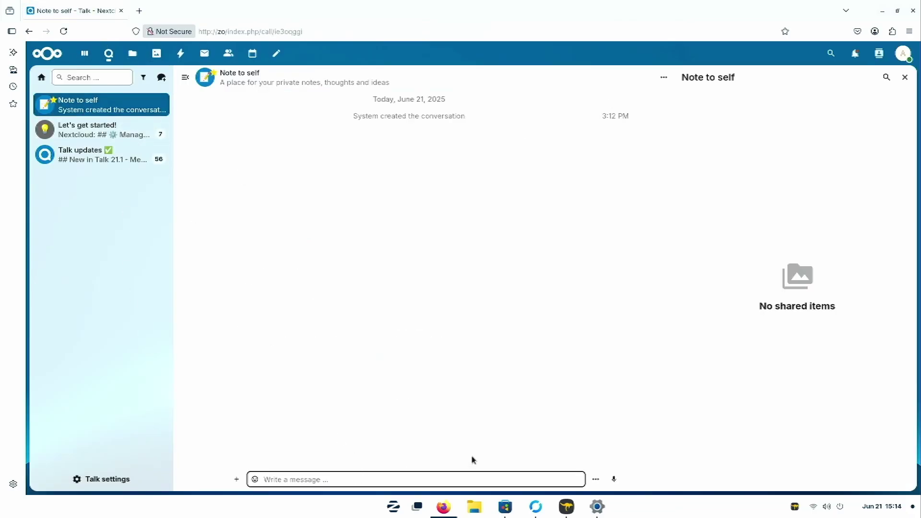
pyautogui.write('do work')
pyautogui.press('Return')
# Step: Open the Let's get started conversation, scroll through the content, then go to Tailscale's download page
pyautogui.click(113, 127)
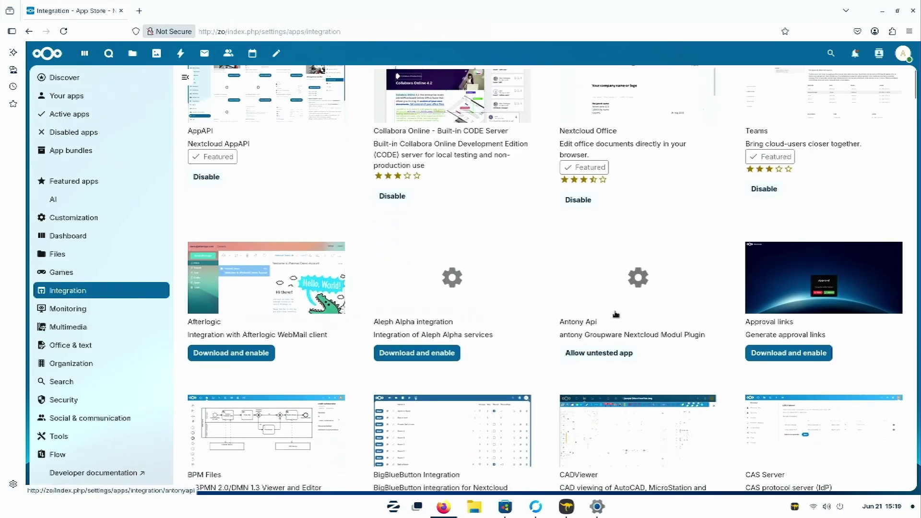
pyautogui.scroll(-2, 672, 316)
pyautogui.scroll(-3, 672, 316)
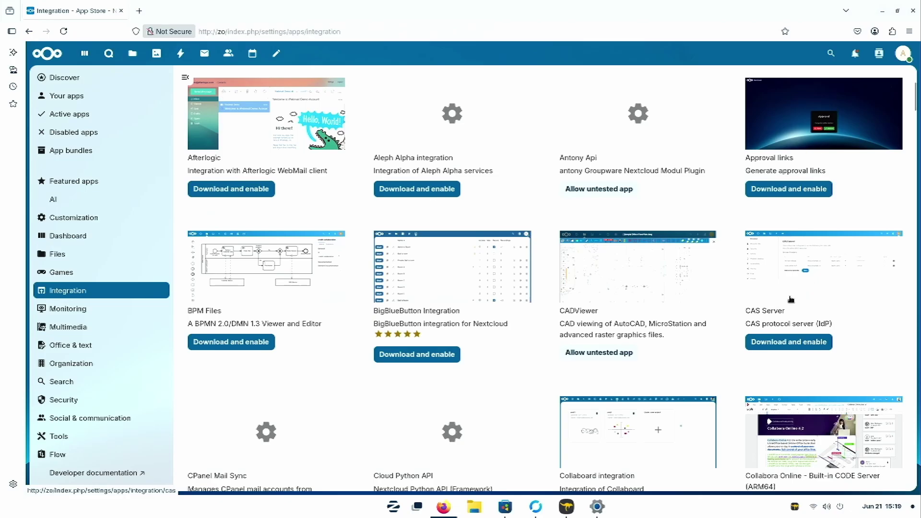
pyautogui.scroll(-6, 437, 306)
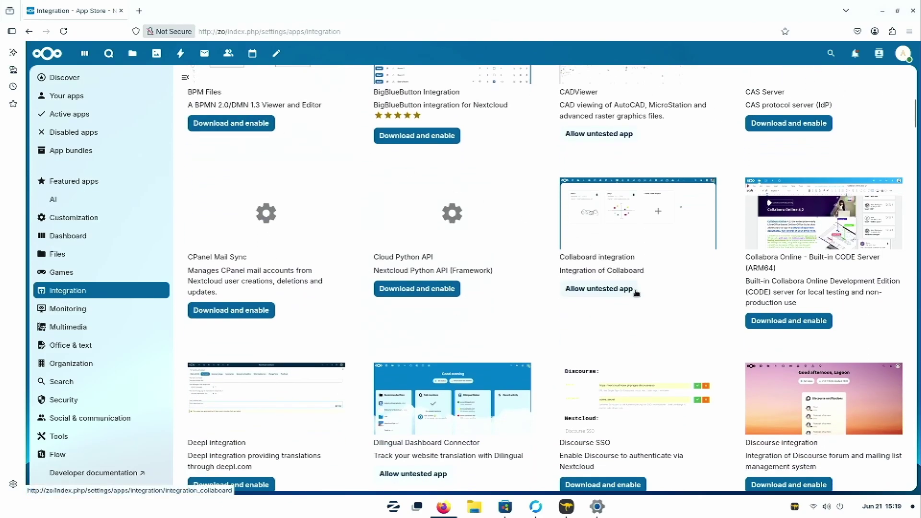
pyautogui.scroll(-3, 647, 313)
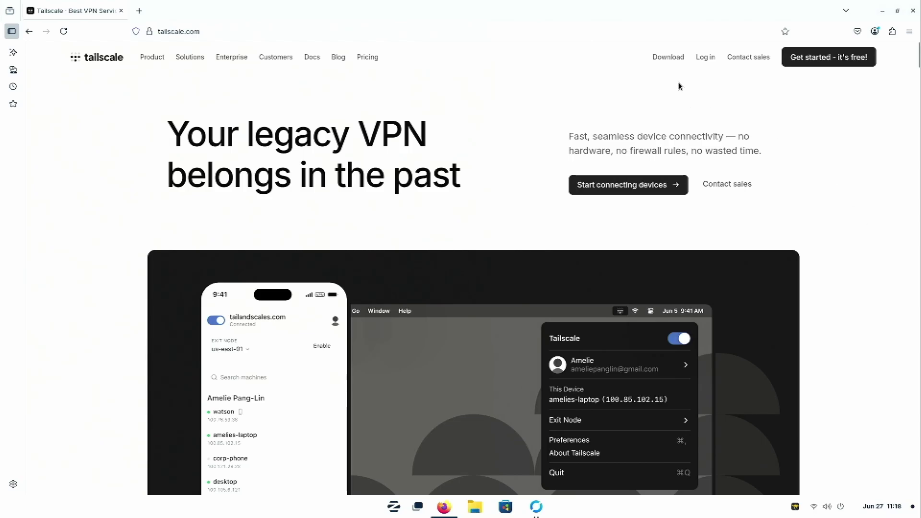
pyautogui.click(672, 59)
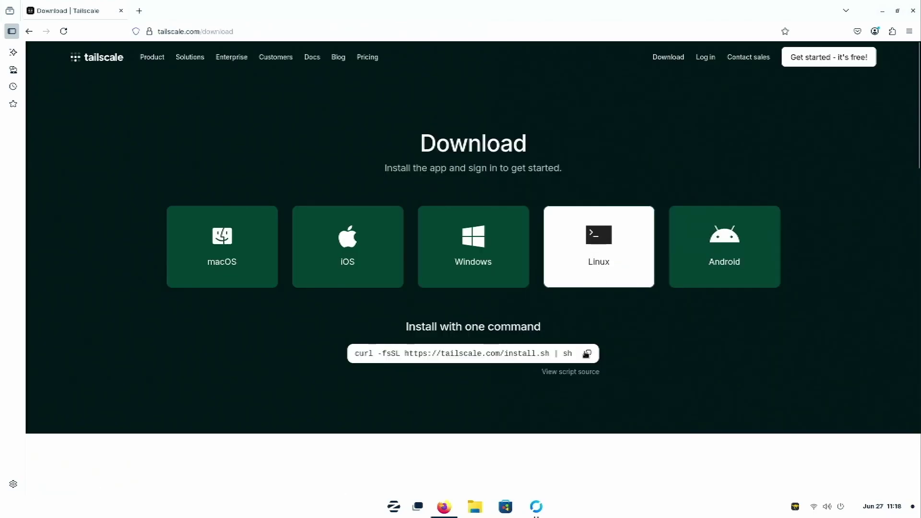
# Step: Run Tailscale's curl install script in a new Terminal, authenticating with the sudo password
pyautogui.click(586, 353)
pyautogui.press('super')
pyautogui.write('ter')
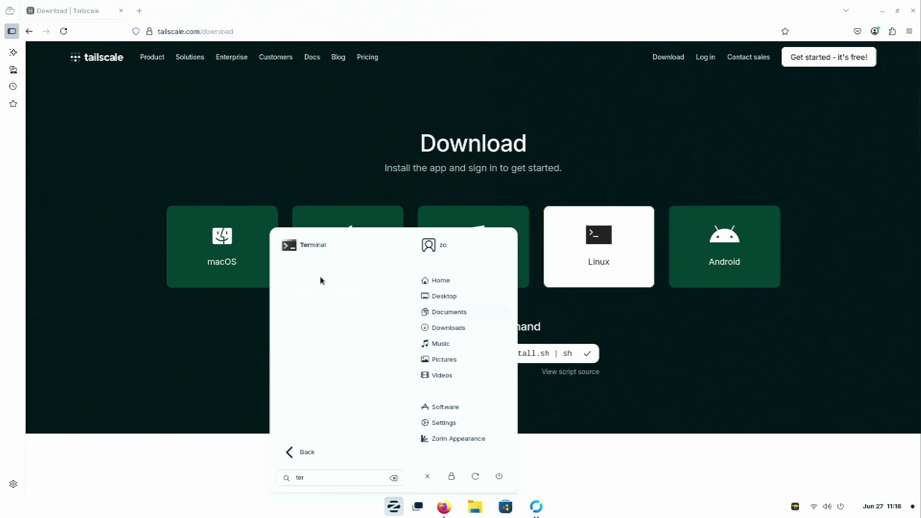
pyautogui.press('Return')
pyautogui.rightClick(162, 87)
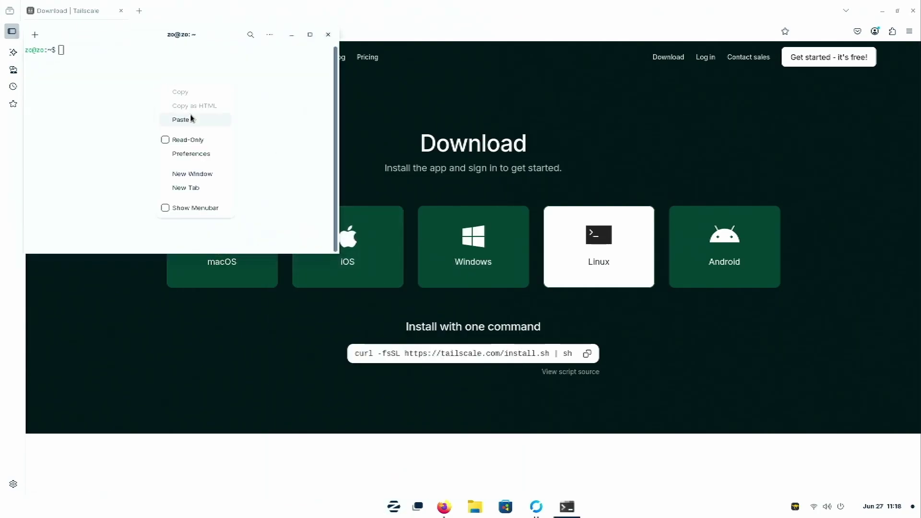
pyautogui.click(190, 118)
pyautogui.press('Return')
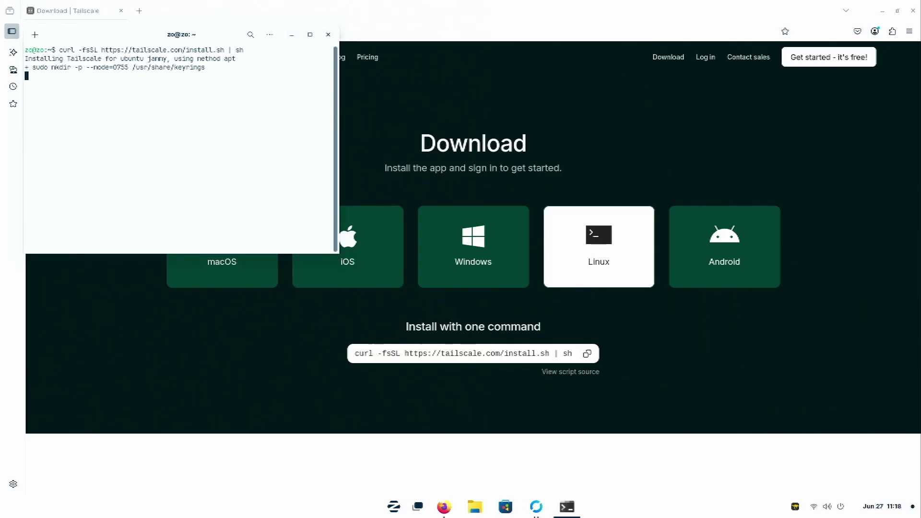
pyautogui.write('***')
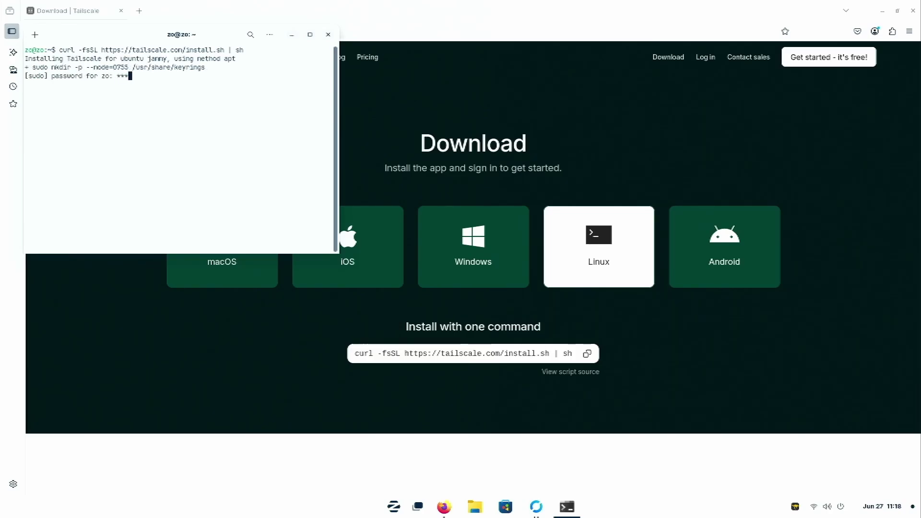
pyautogui.click(865, 325)
pyautogui.scroll(-10, 865, 324)
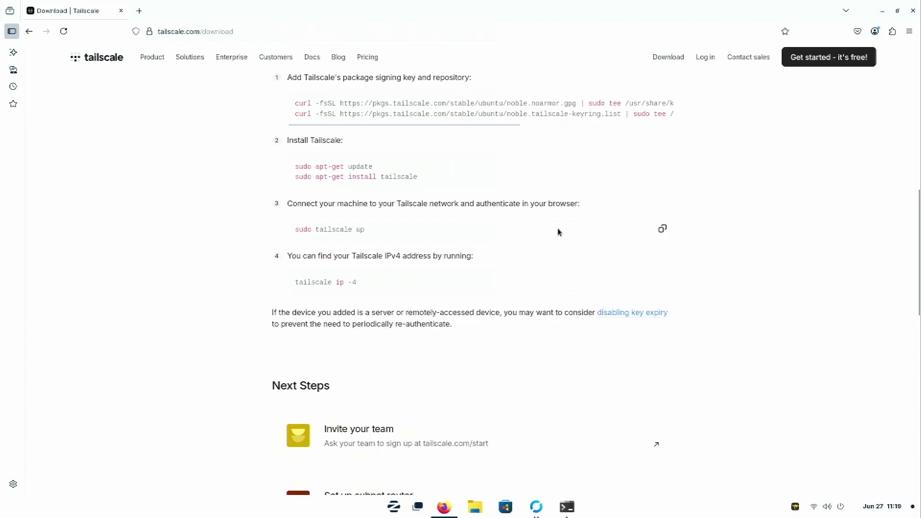
# Step: Copy the sudo tailscale up command from the install steps and paste it into Terminal
pyautogui.click(662, 229)
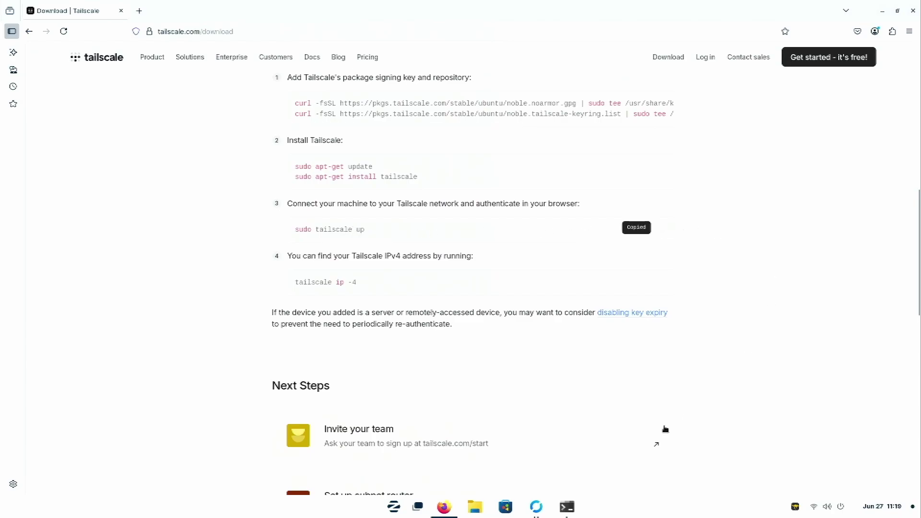
pyautogui.click(566, 506)
pyautogui.rightClick(194, 251)
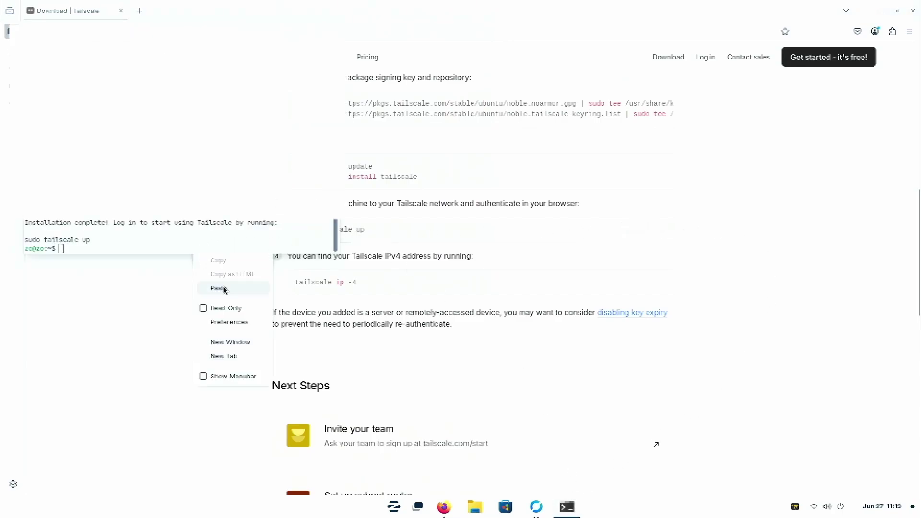
pyautogui.click(219, 288)
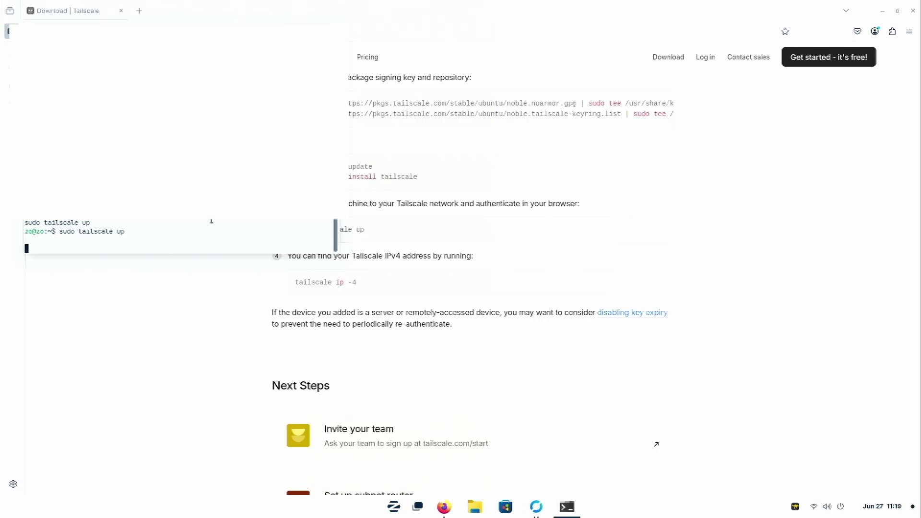
# Step: Rerun sudo tailscale up and open its printed login link in the browser
pyautogui.hotkey('ctrl', 'c')
pyautogui.press('Up')
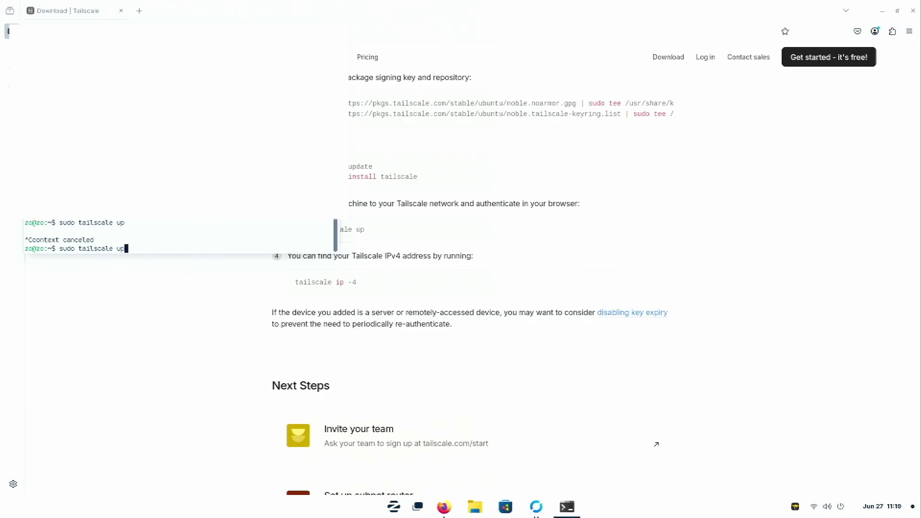
pyautogui.press('Return')
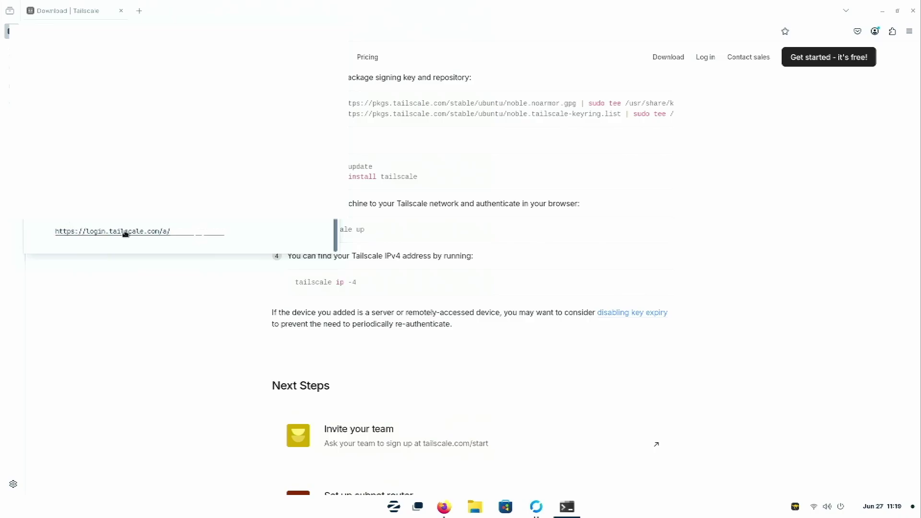
pyautogui.rightClick(141, 235)
pyautogui.click(162, 242)
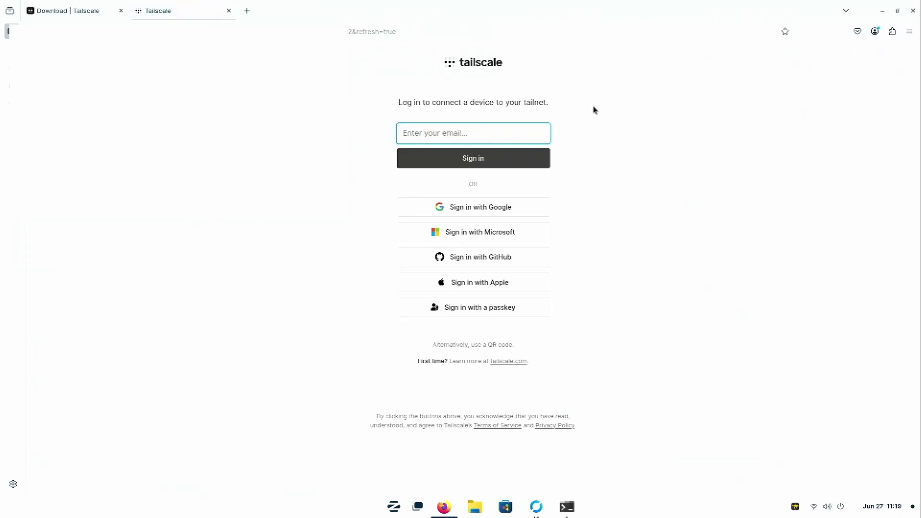
pyautogui.click(504, 172)
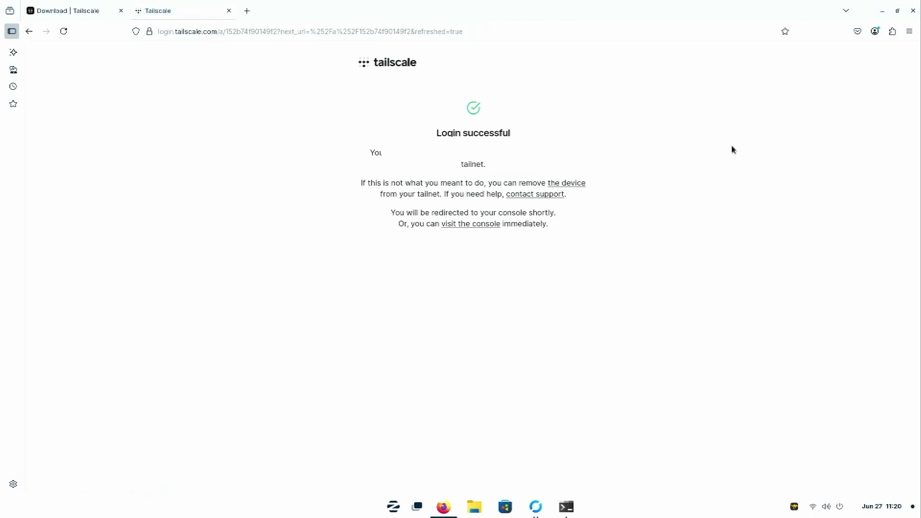
pyautogui.click(470, 223)
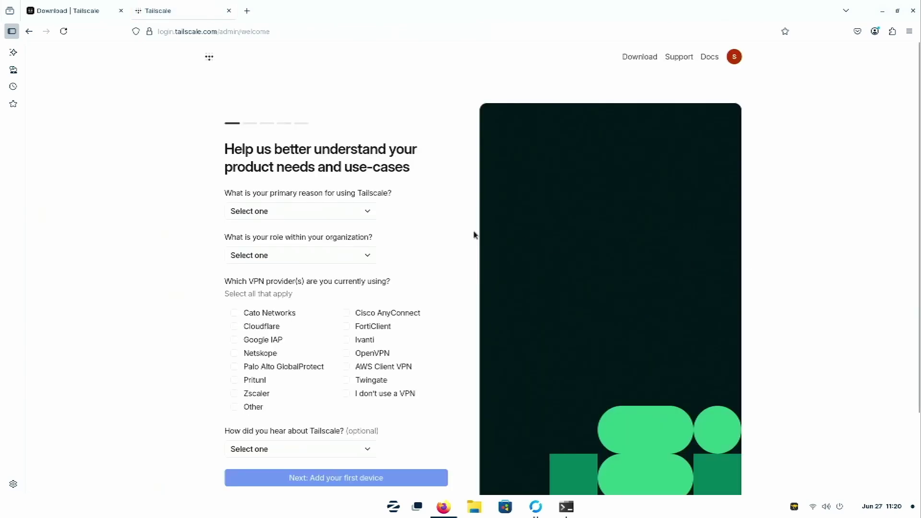
# Step: Answer the survey with Personal or At-Home Use, role Other 'user', and no VPN, then continue
pyautogui.click(315, 211)
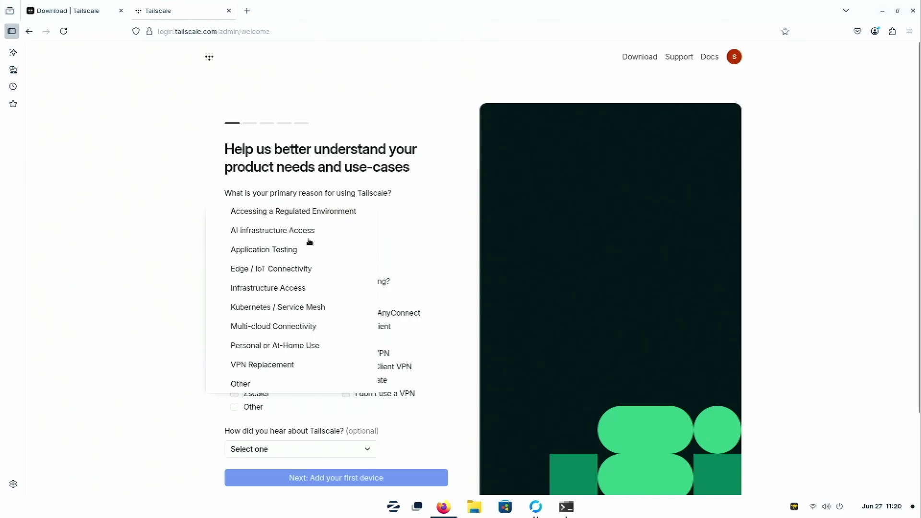
pyautogui.click(302, 345)
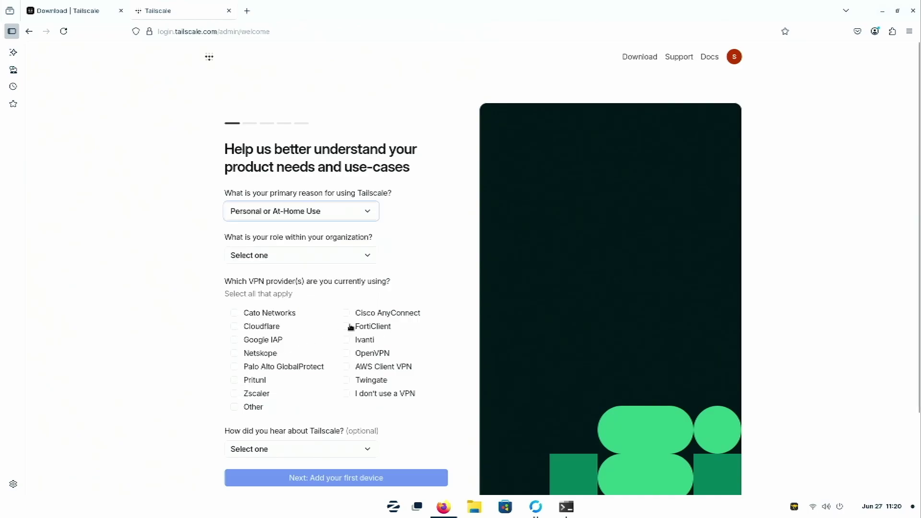
pyautogui.click(362, 258)
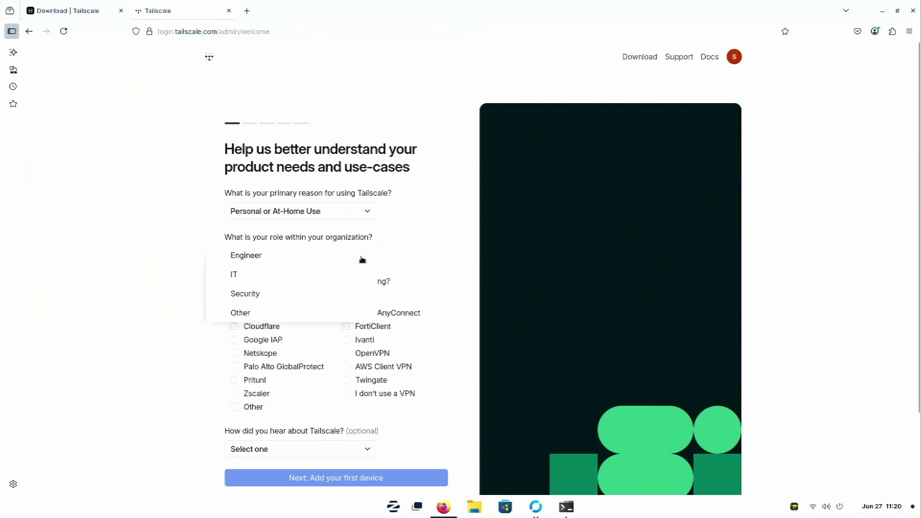
pyautogui.click(345, 313)
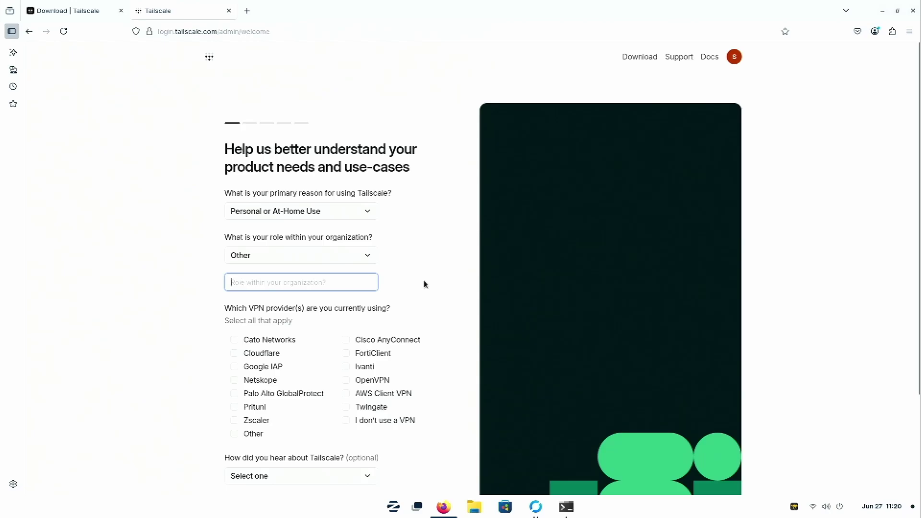
pyautogui.write('user')
pyautogui.scroll(-3, 432, 297)
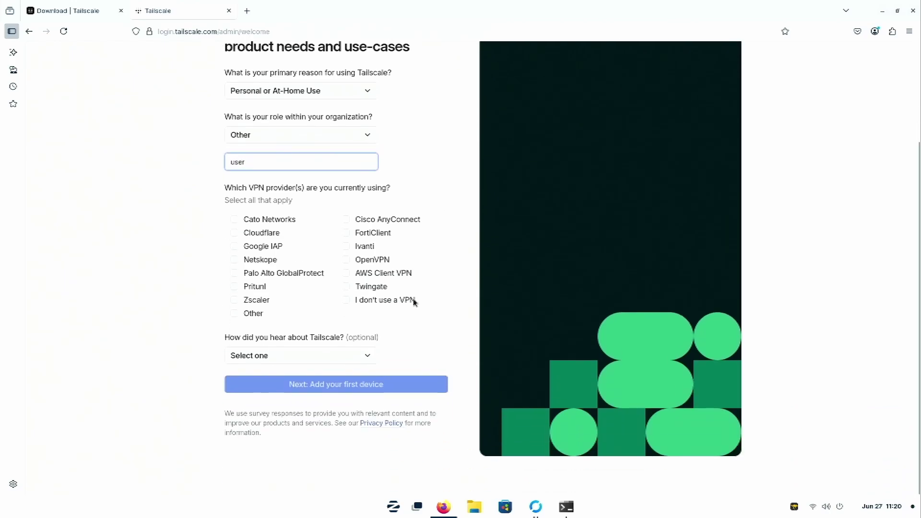
pyautogui.click(347, 300)
pyautogui.click(359, 385)
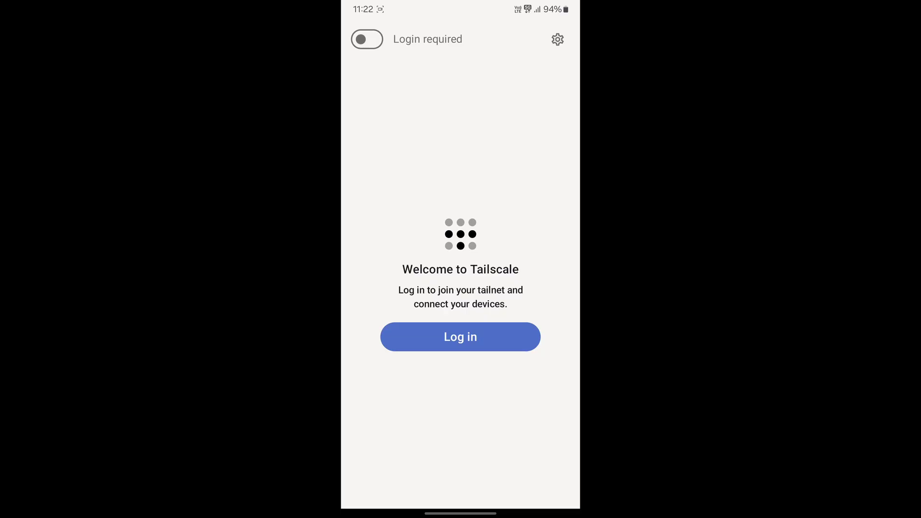
# Step: Log in from the Android Tailscale app and confirm connecting the phone to the tailnet
pyautogui.click(460, 337)
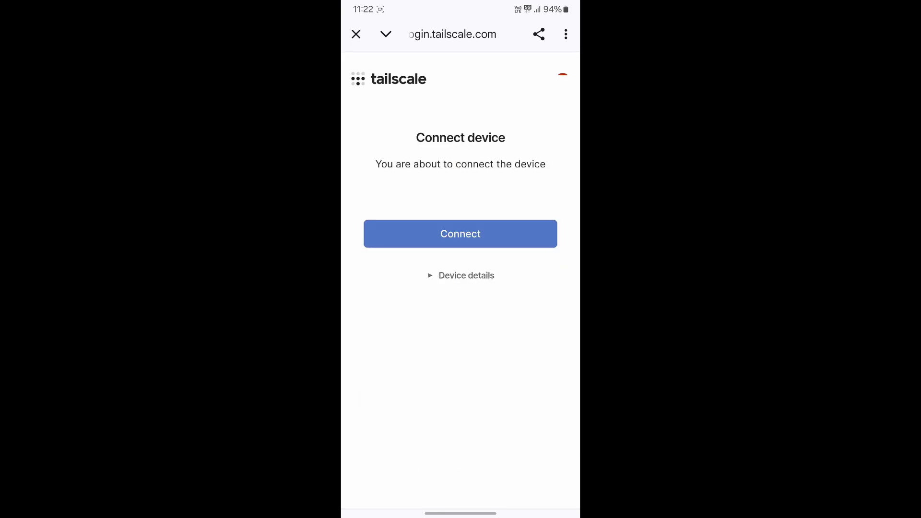
pyautogui.click(461, 233)
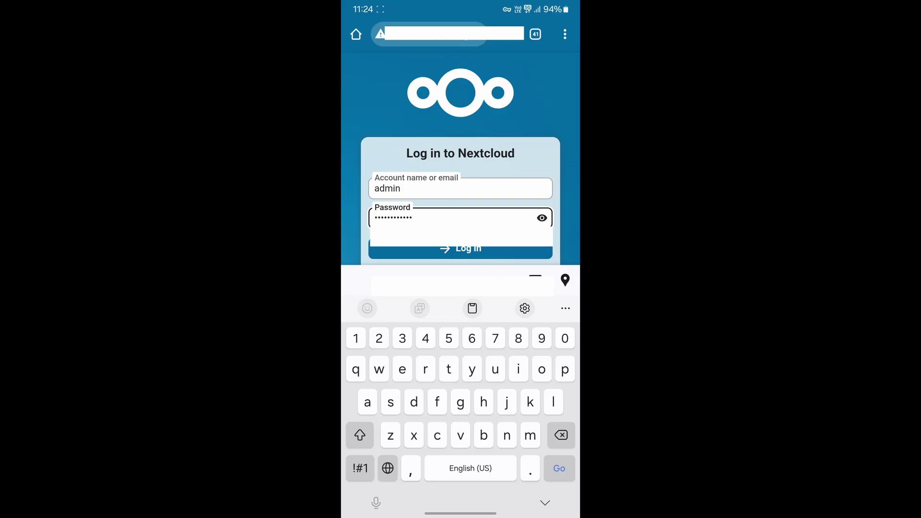
# Step: Submit the Nextcloud login on the phone and dismiss the save-password prompt
pyautogui.press('Escape')
pyautogui.press('Return')
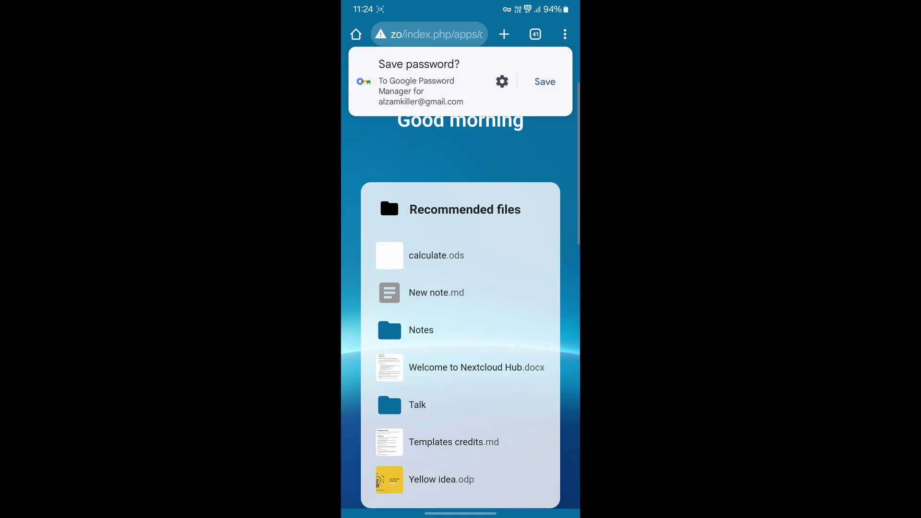
pyautogui.moveTo(404, 96); pyautogui.dragTo(405, 52)
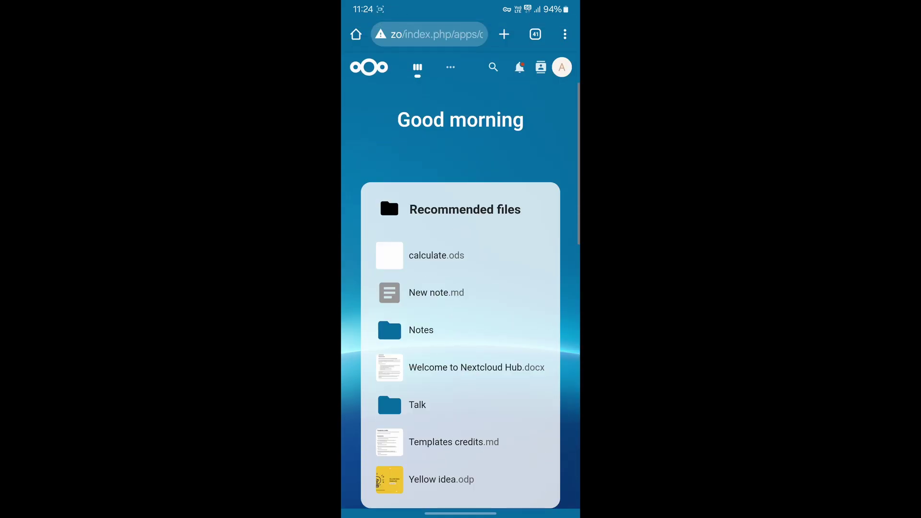
# Step: Open Files from the apps menu and play Nextcloud intro.mp4
pyautogui.click(450, 67)
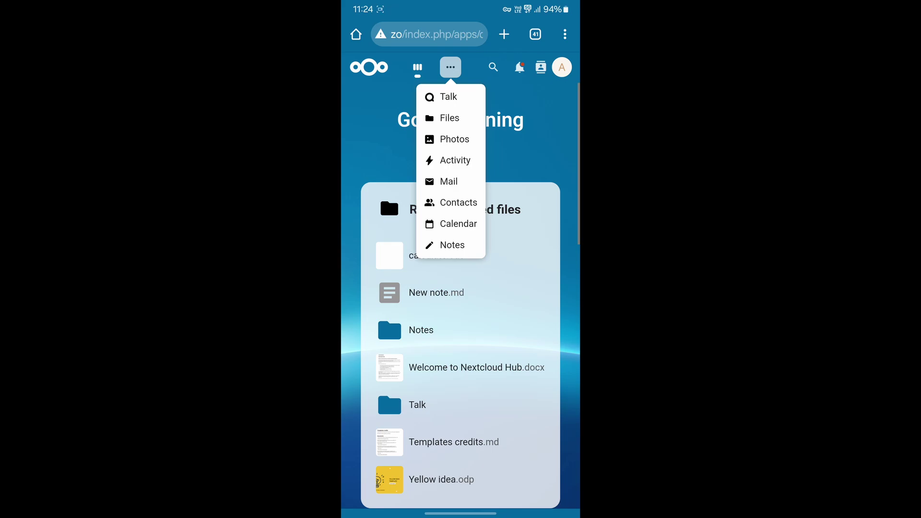
pyautogui.click(446, 120)
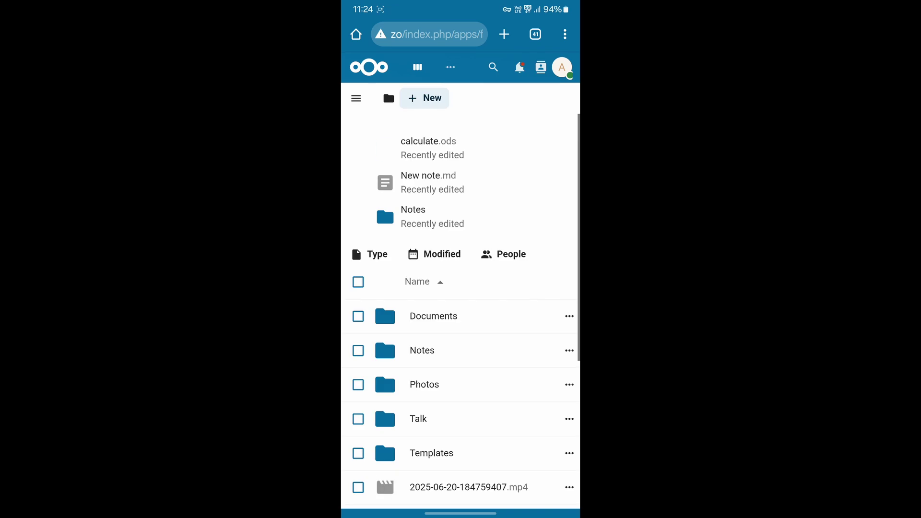
pyautogui.scroll(-6, 460, 297)
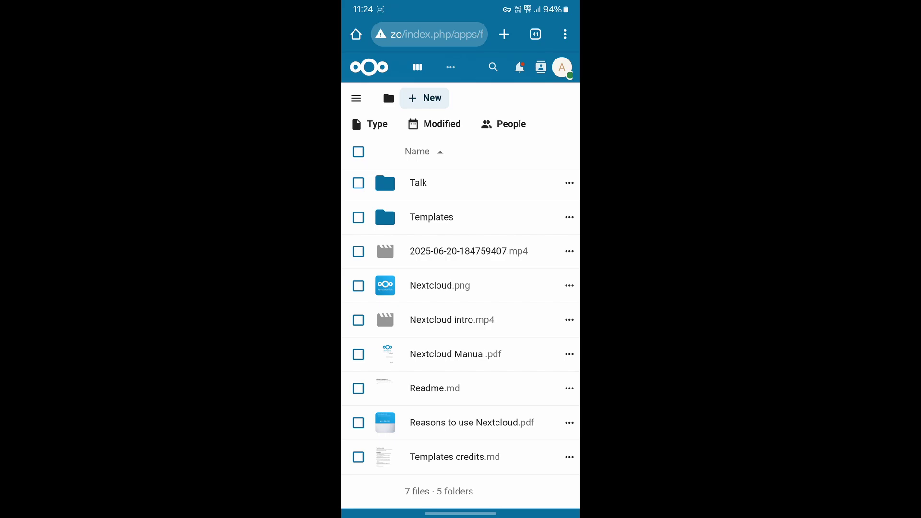
pyautogui.click(451, 319)
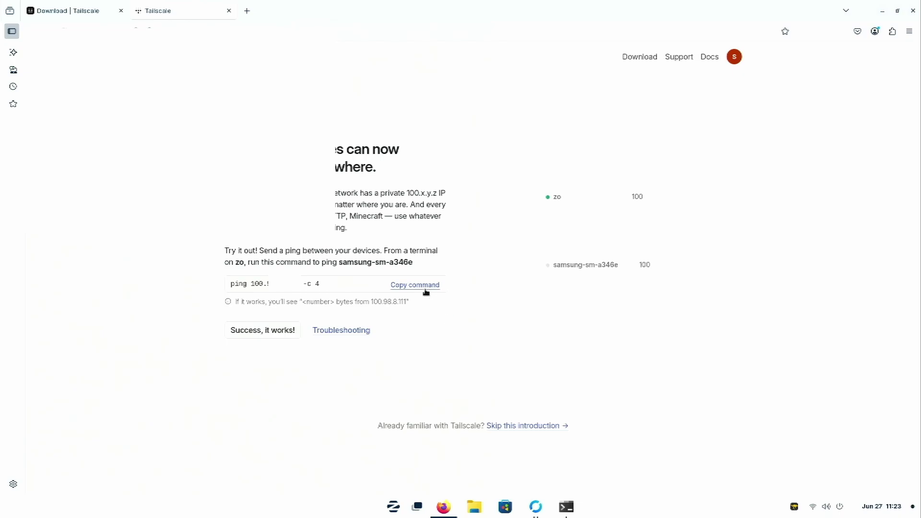
# Step: Run Tailscale's suggested ping to samsung-sm-a346e from the computer's Terminal
pyautogui.click(423, 285)
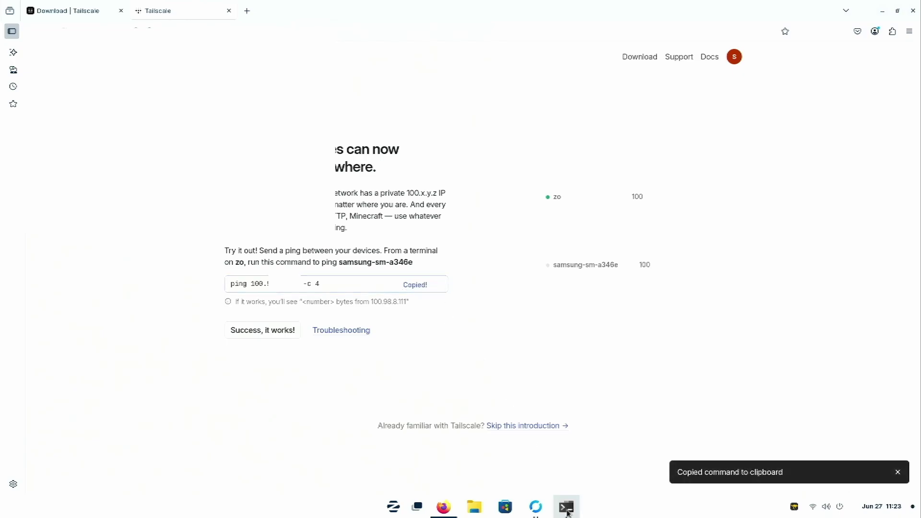
pyautogui.click(566, 506)
pyautogui.rightClick(176, 254)
pyautogui.click(199, 283)
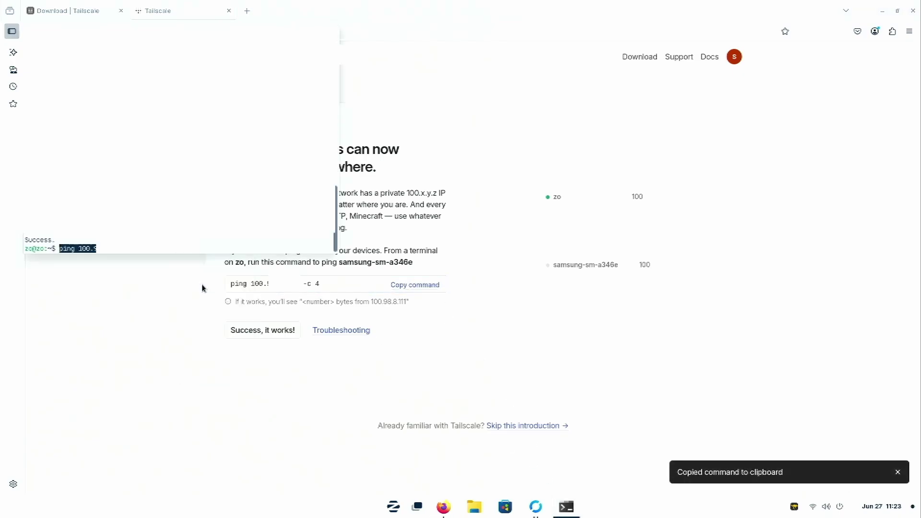
pyautogui.press('Return')
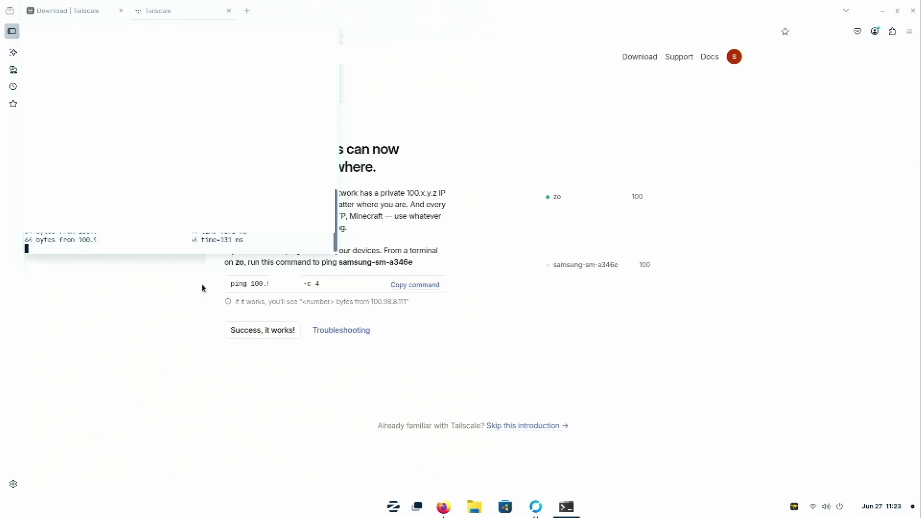